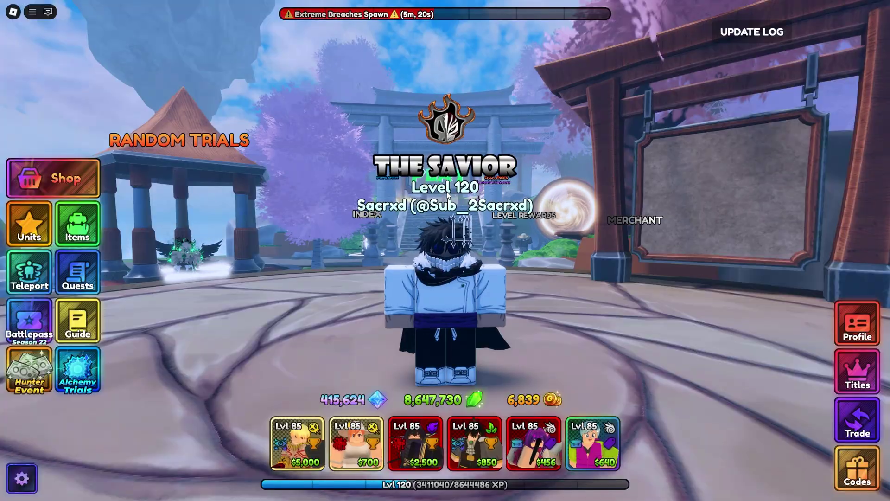
Step: Walk the avatar to the PLAY gate, then browse and close the in-game Settings panel
key(w)
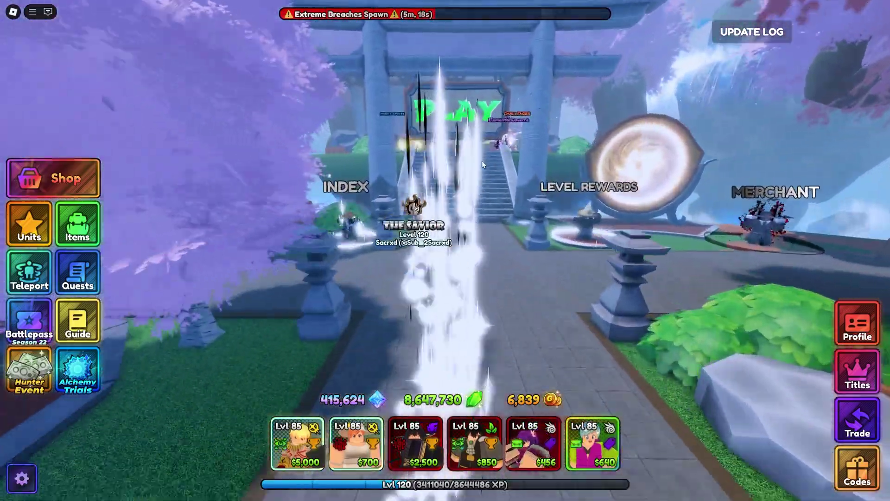
key(w)
click(22, 478)
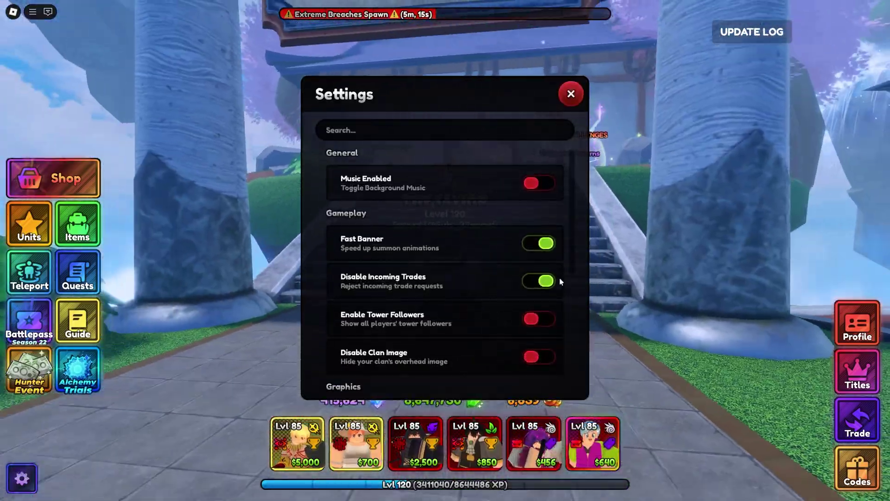
scroll(465, 304, down, 5)
scroll(465, 304, up, 5)
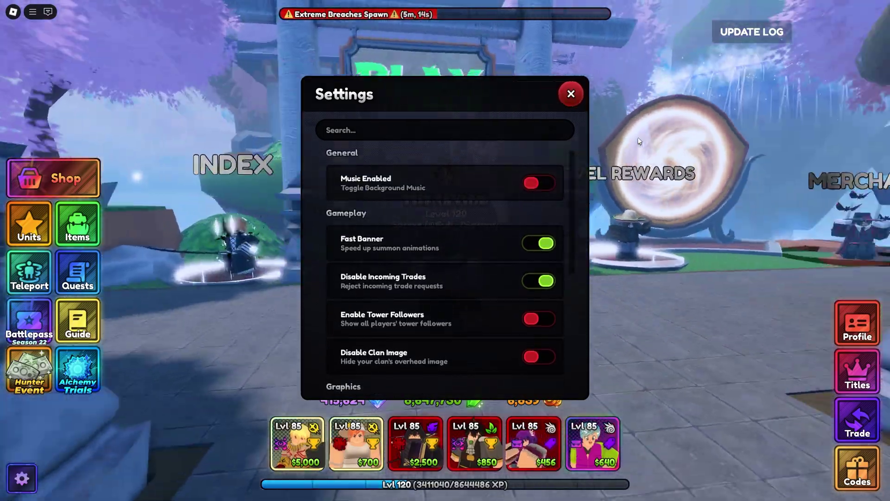
click(570, 94)
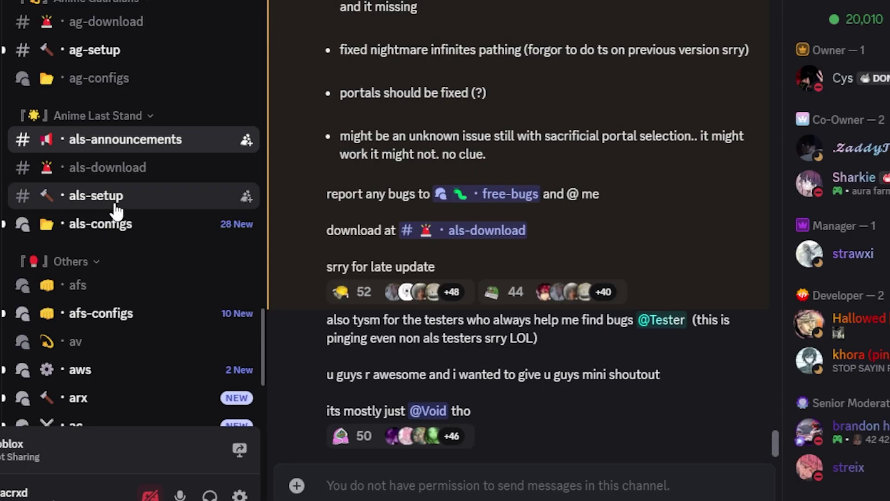
Step: Open the als-setup channel and jump to the ALS SETTINGS guide message
click(111, 205)
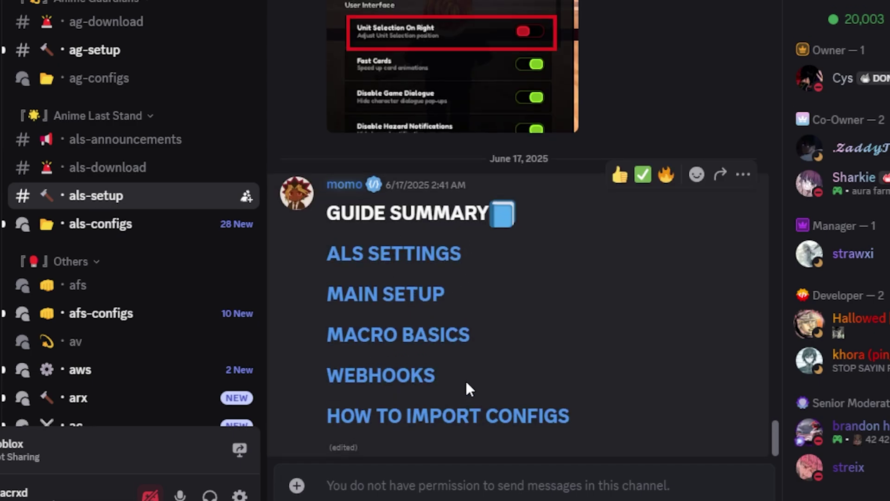
click(415, 250)
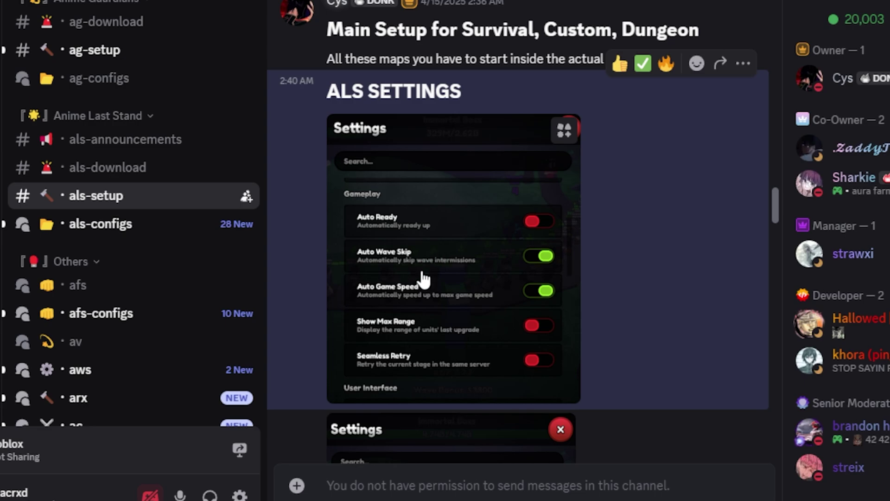
scroll(424, 278, down, 5)
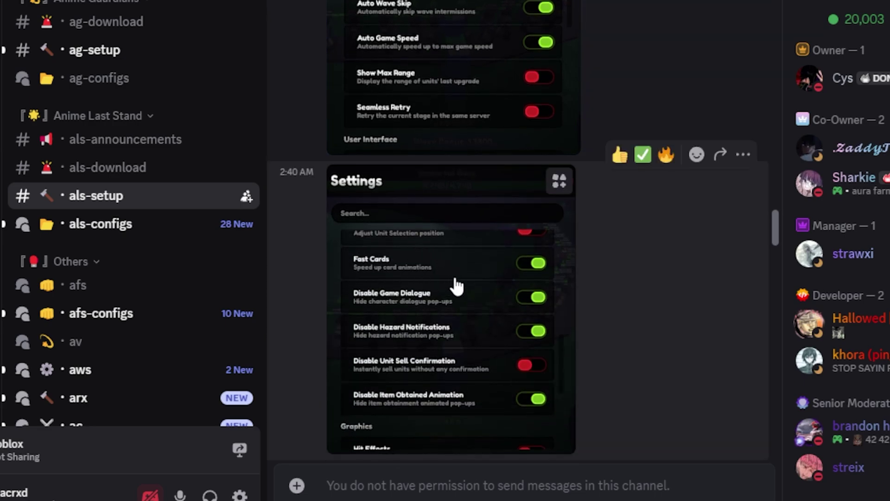
scroll(456, 285, down, 5)
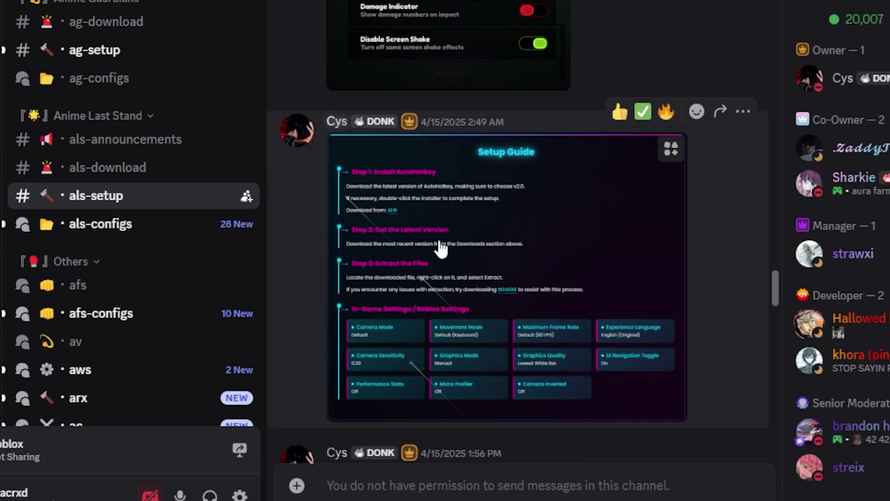
Step: View the enlarged Setup Guide image, then scroll through the Common Fixes post
click(440, 245)
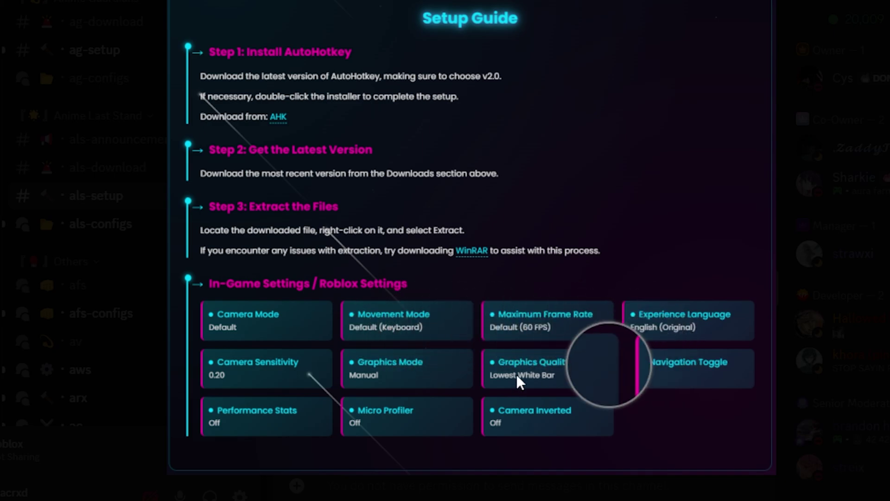
click(85, 277)
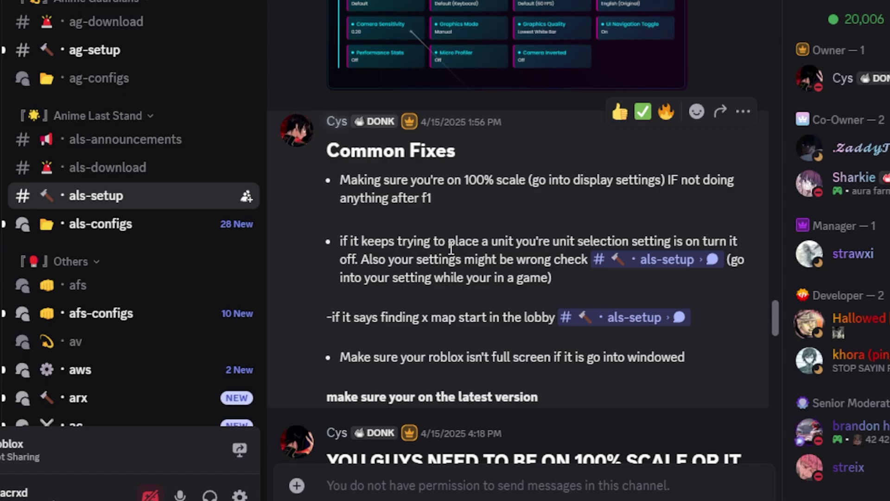
scroll(495, 219, down, 5)
scroll(465, 238, up, 3)
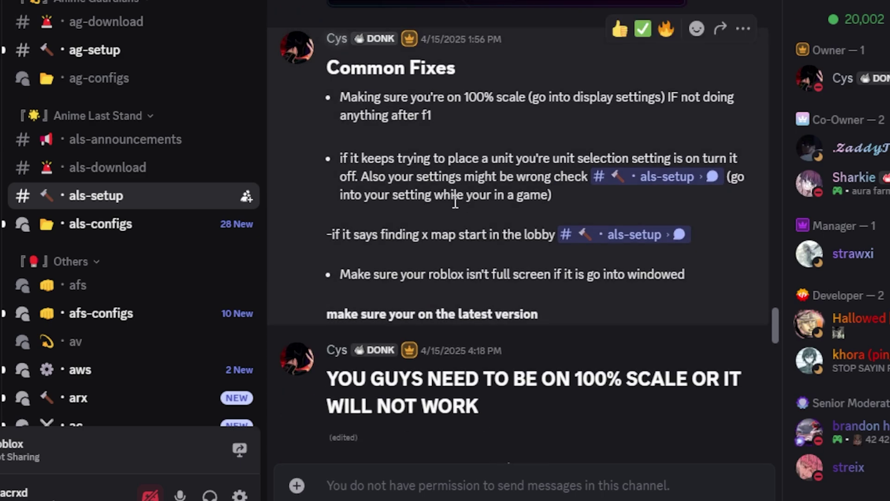
scroll(485, 338, down, 6)
scroll(521, 238, down, 15)
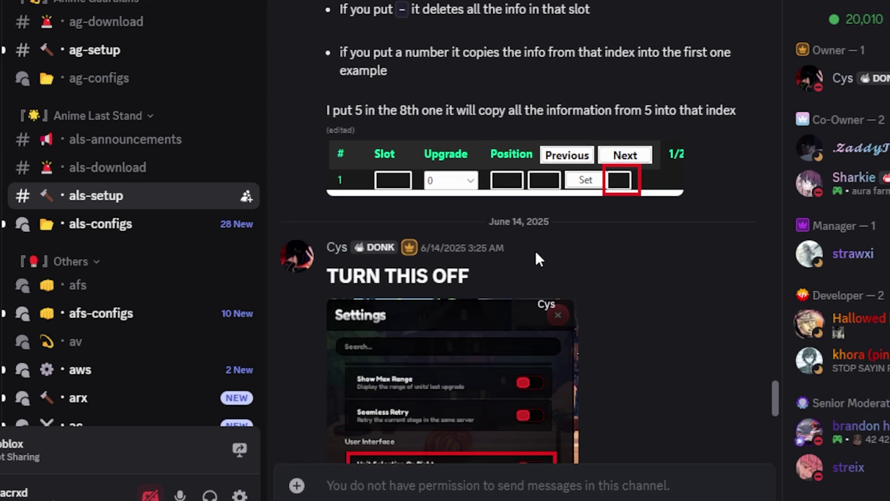
scroll(429, 232, down, 4)
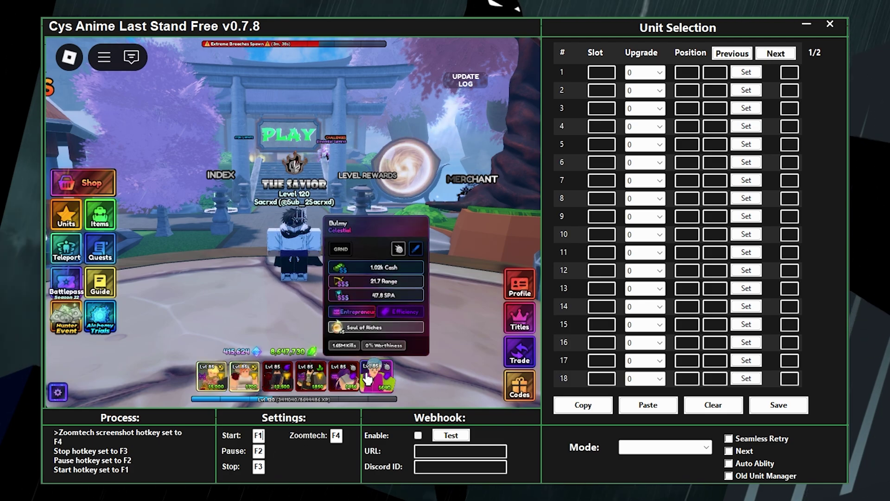
key(2)
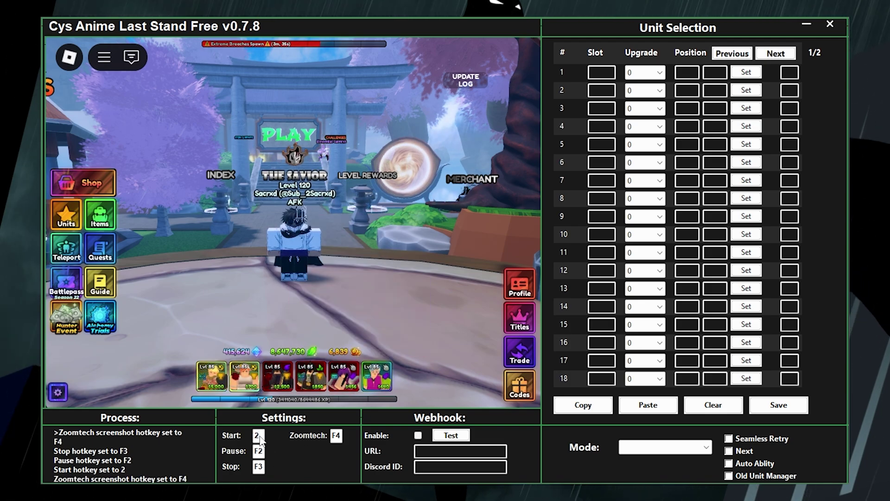
click(482, 295)
key(F1)
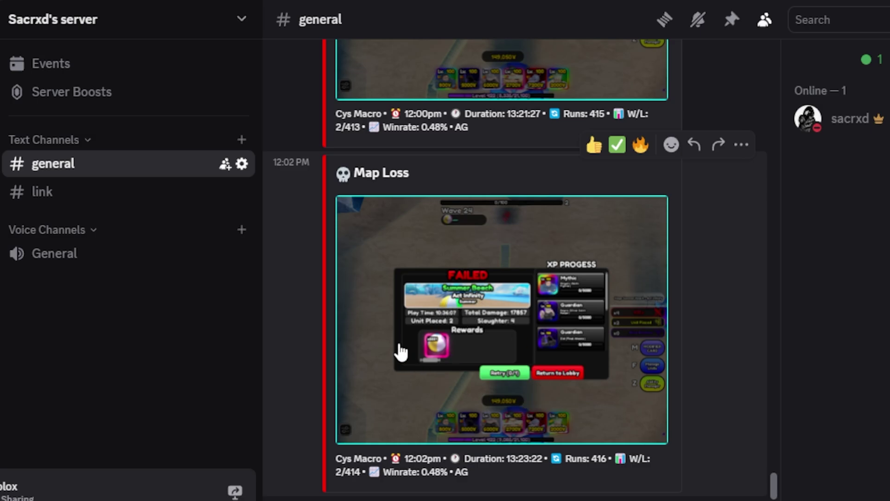
scroll(407, 353, up, 20)
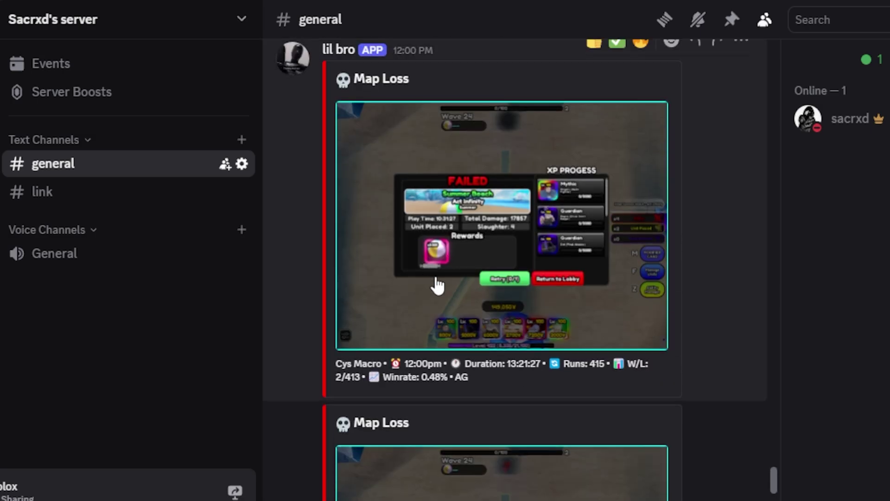
scroll(767, 438, up, 15)
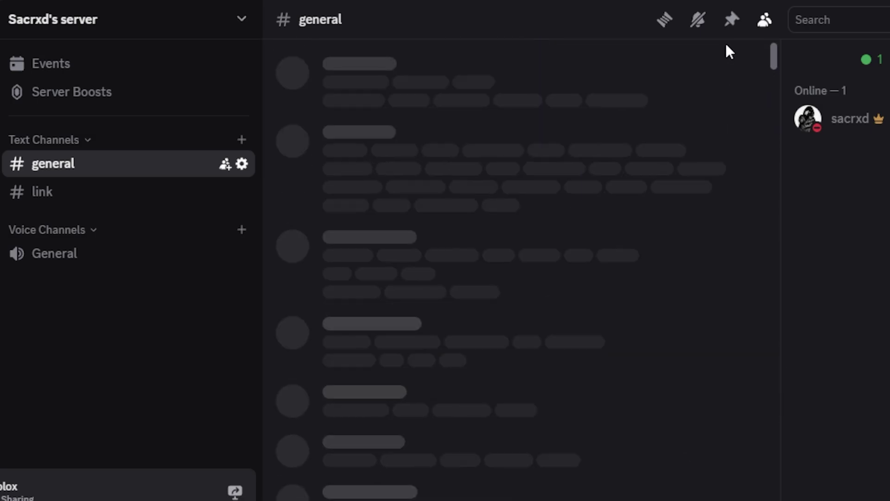
scroll(772, 279, up, 20)
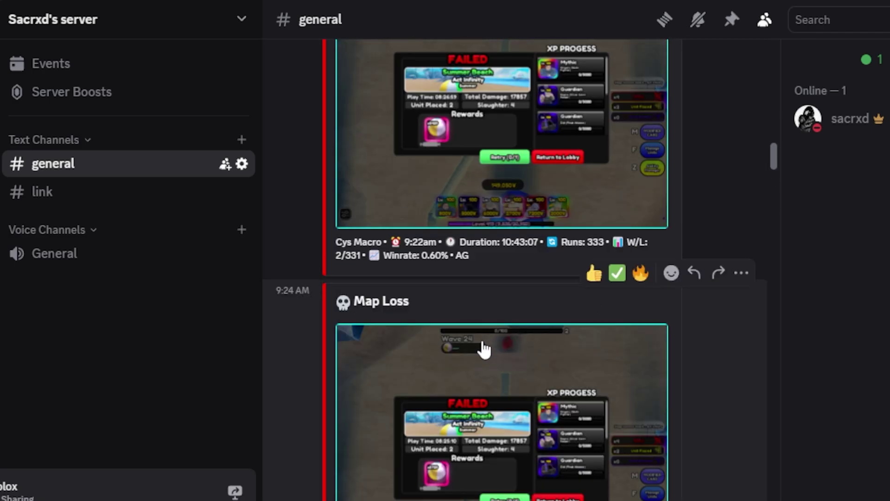
scroll(775, 151, up, 10)
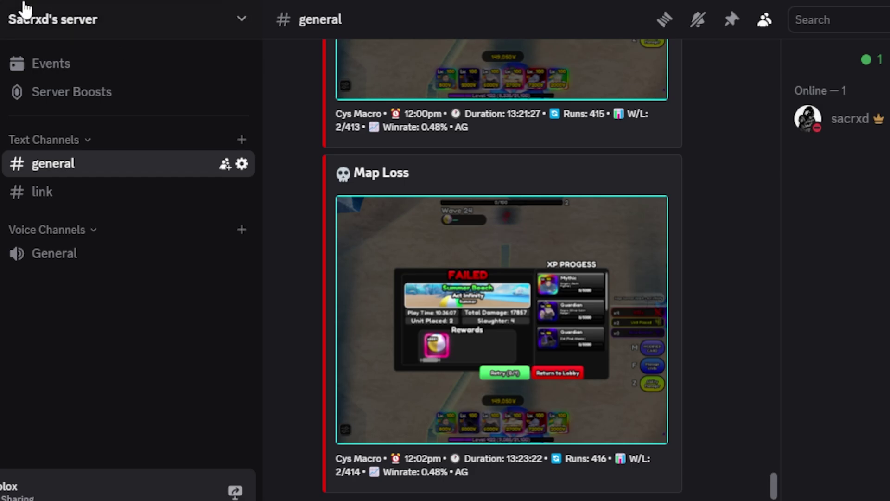
Step: Delete the Captain Hook webhook from the server's Integrations > Webhooks list
click(67, 25)
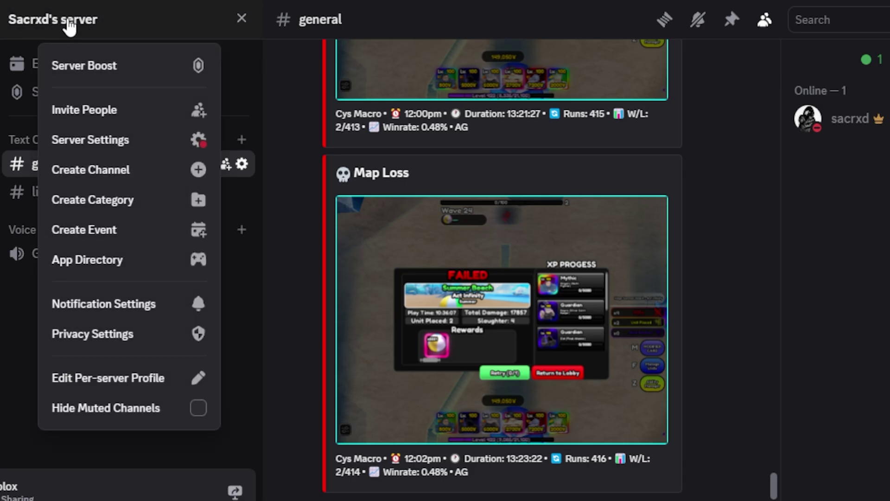
click(87, 148)
scroll(83, 287, down, 2)
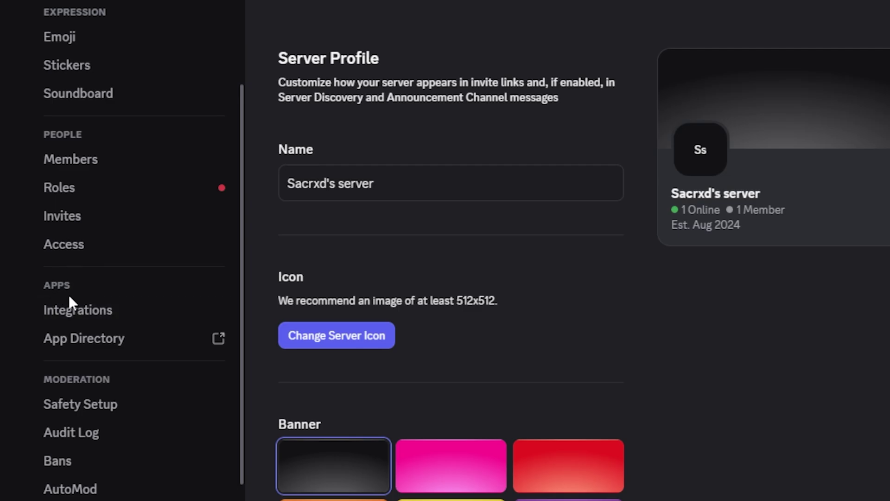
click(71, 307)
click(391, 222)
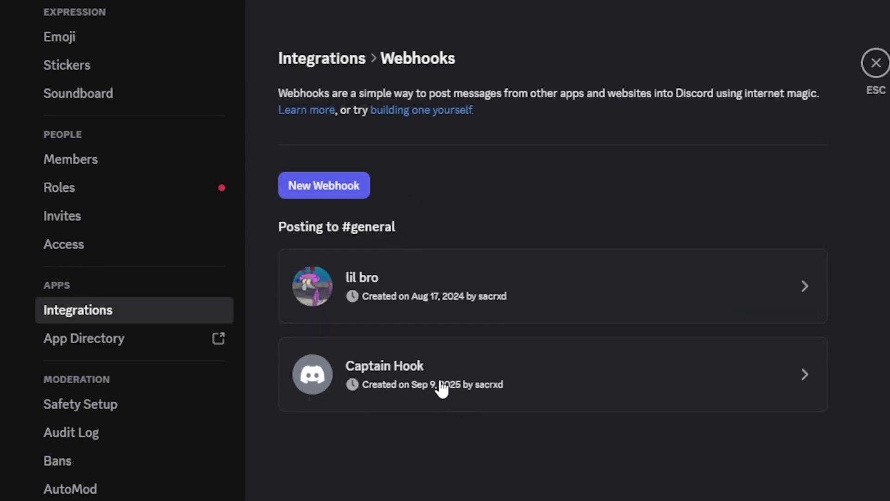
click(442, 389)
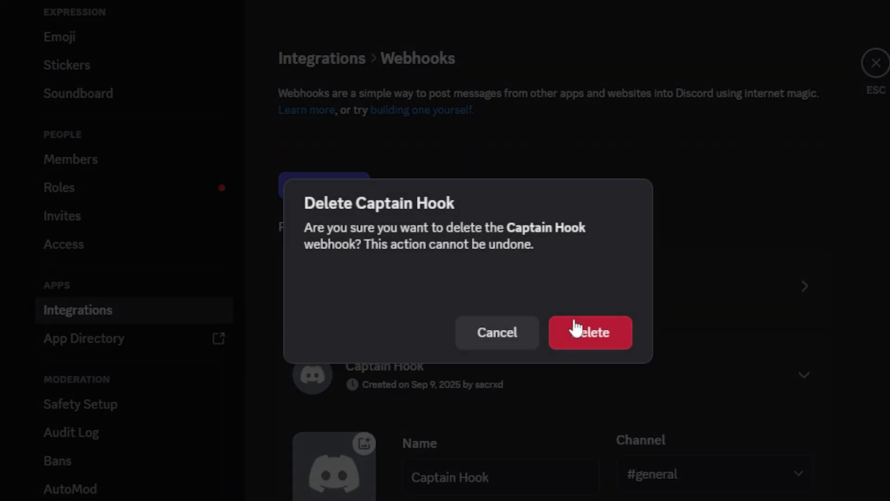
click(574, 328)
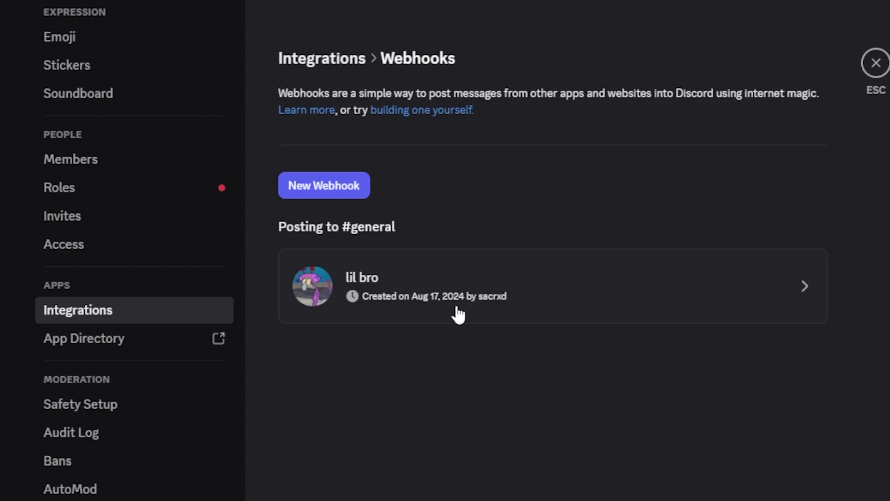
Step: Edit the lil bro webhook's name and keep its channel set to #general
click(427, 284)
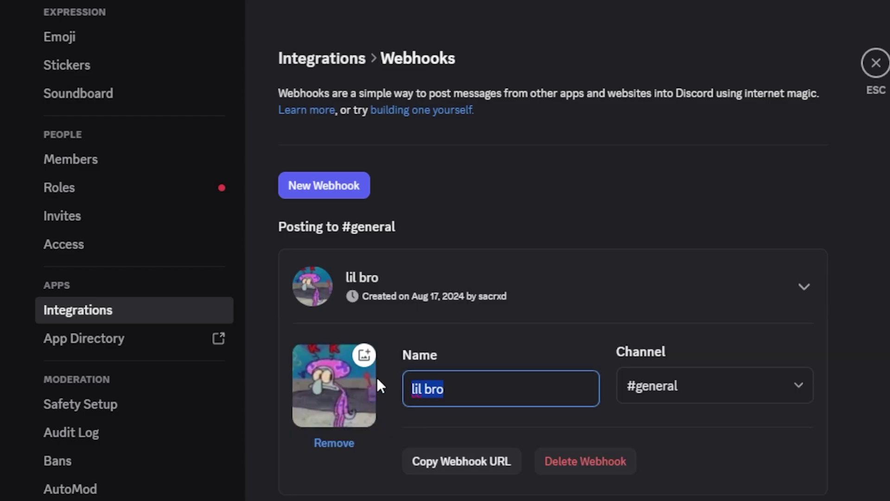
text(webhook)
click(489, 363)
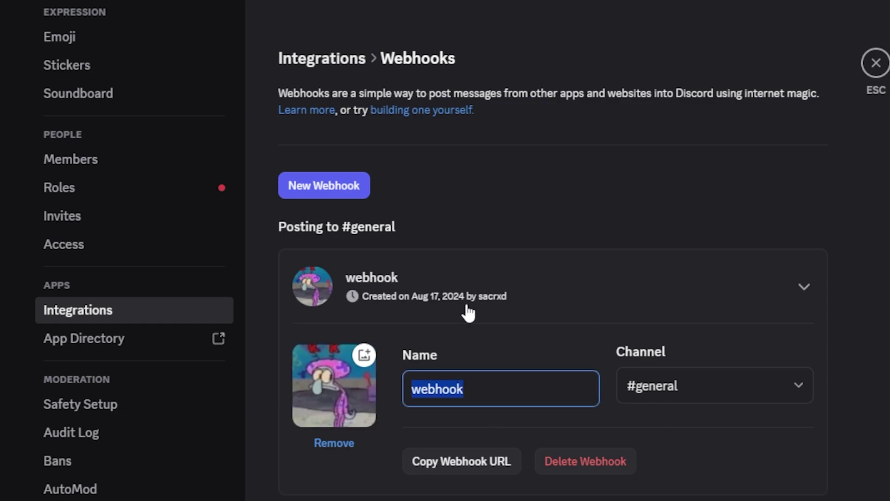
click(723, 401)
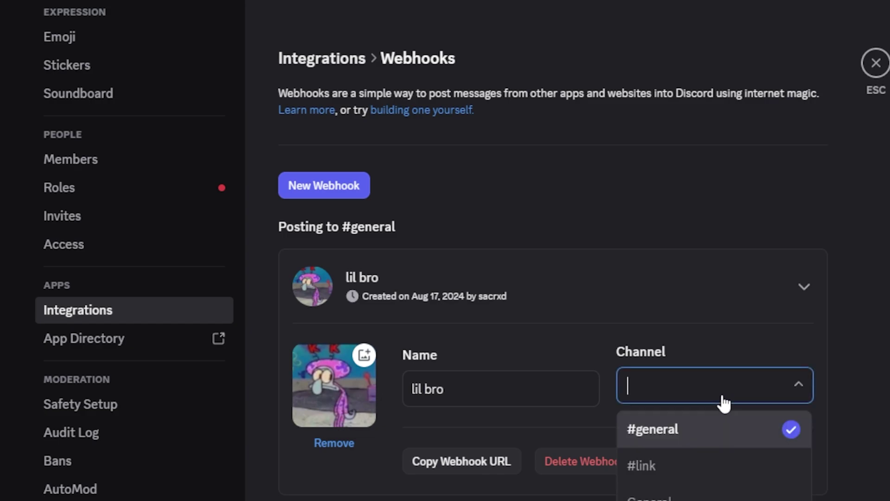
click(681, 431)
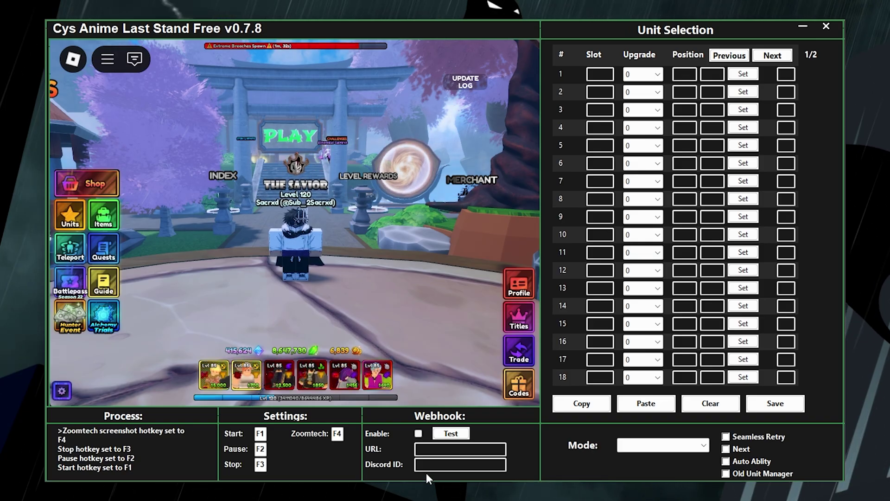
Step: Paste the Discord webhook URL into the macro and tick webhook Enable
click(426, 448)
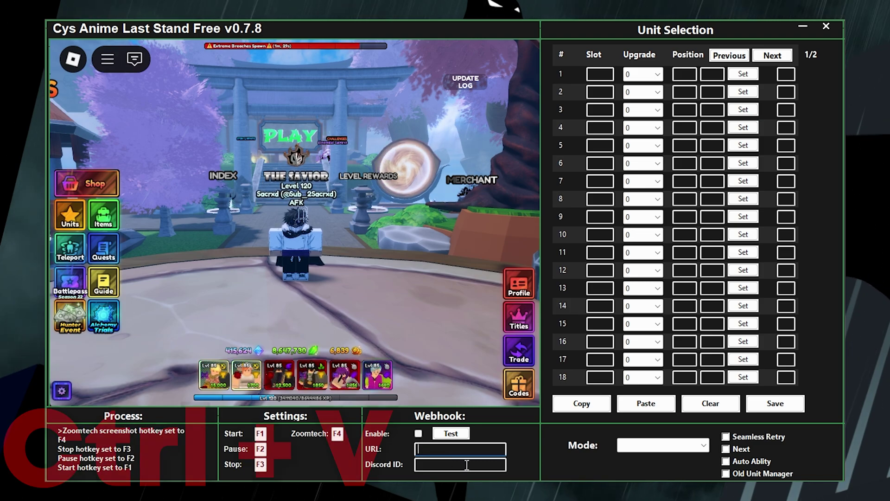
key(ctrl+v)
click(418, 433)
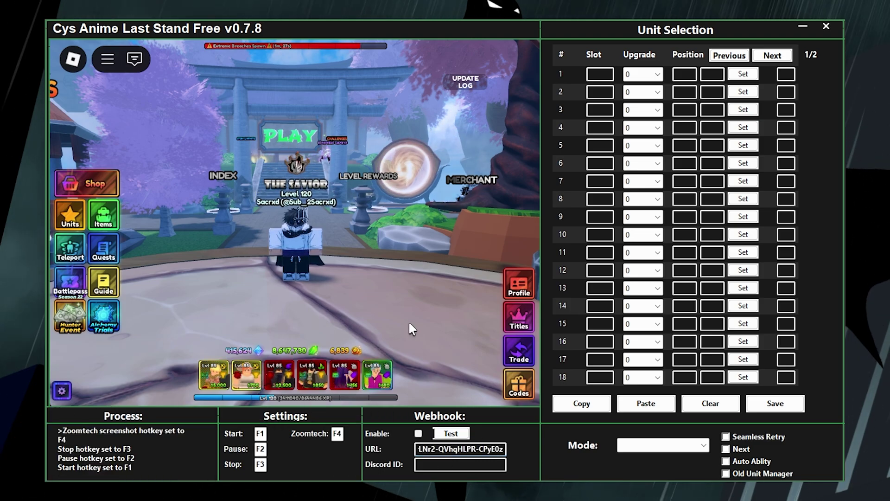
Step: Move the character in the lobby and open the macro's mode list
key(a)
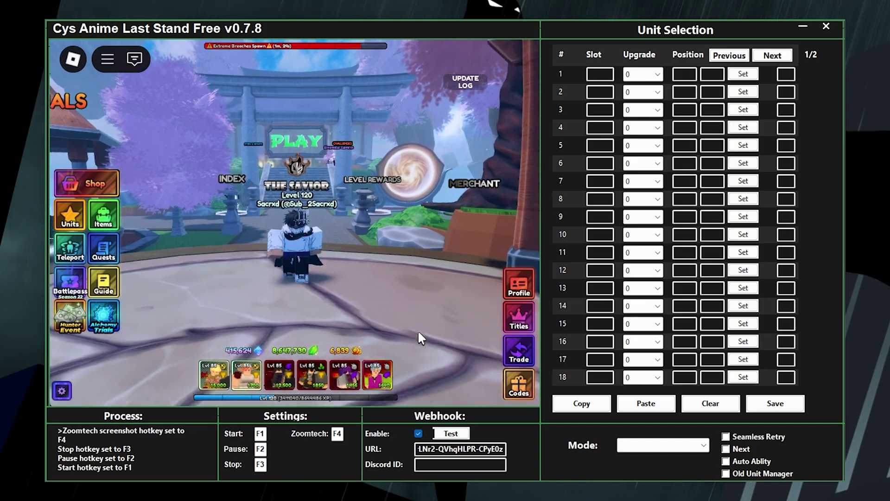
scroll(363, 228, up, 3)
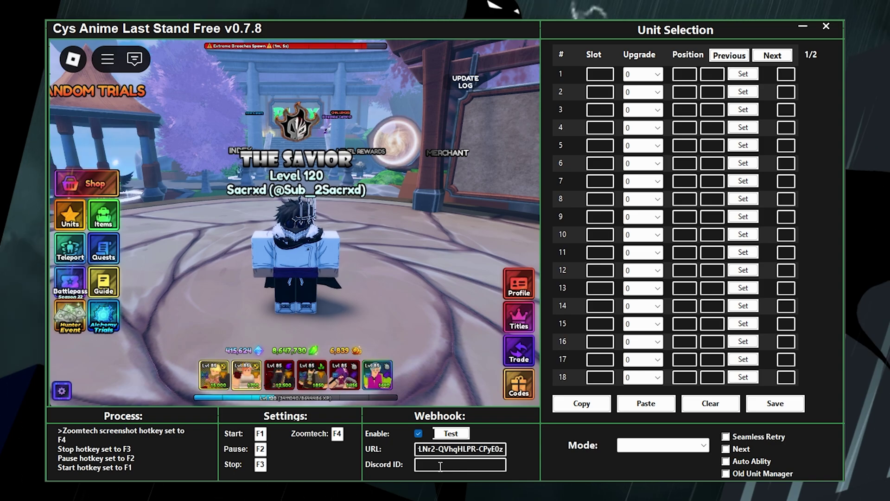
scroll(406, 241, down, 3)
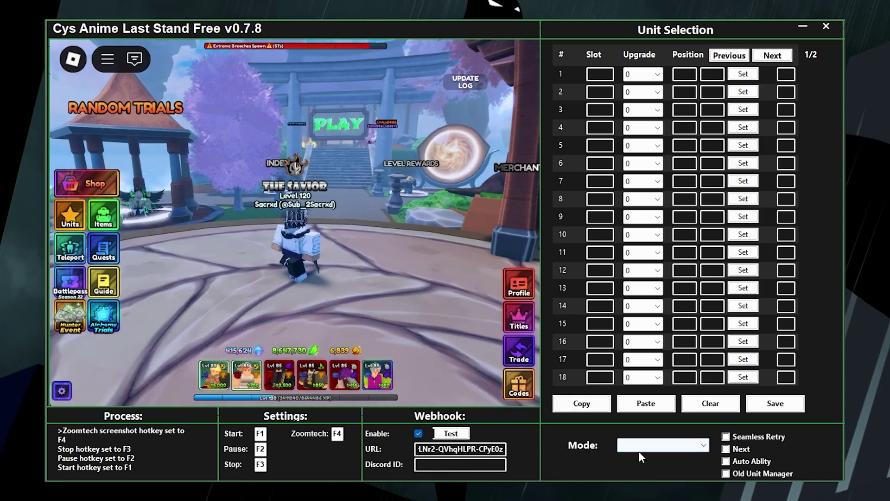
click(640, 447)
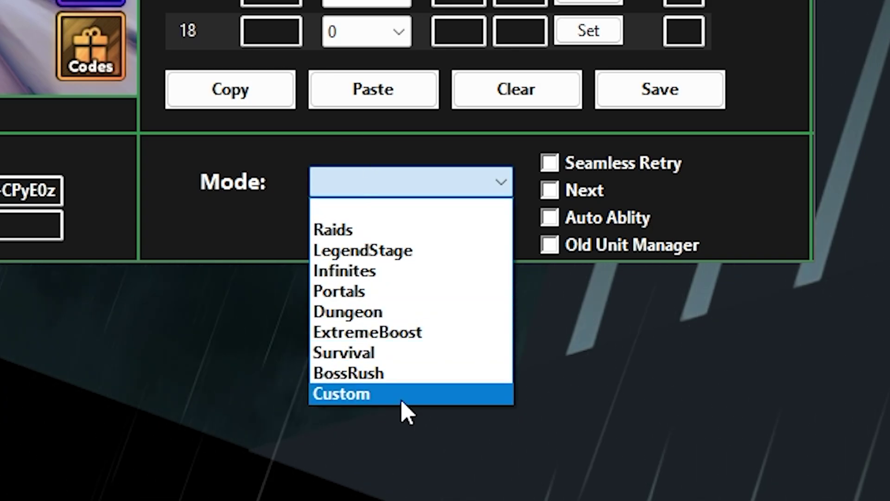
Step: Choose Custom mode in the macro, then drag Roblox's Graphics Quality slider to minimum
click(369, 397)
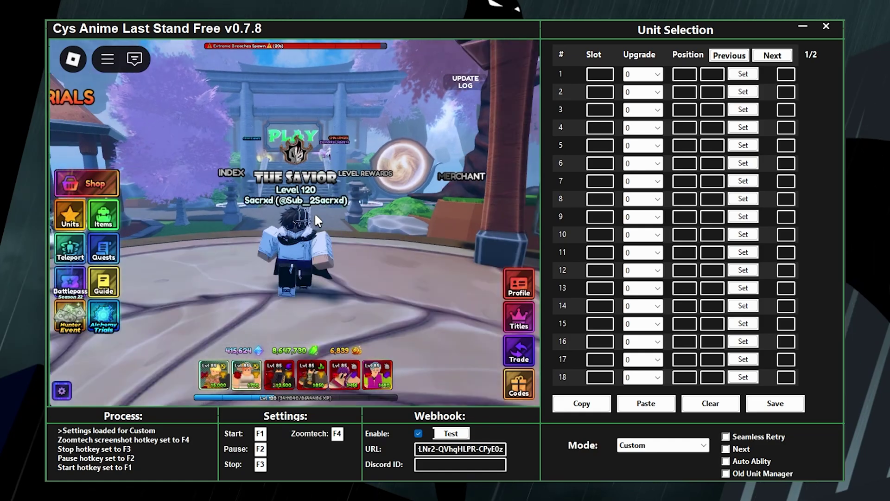
key(Escape)
click(217, 95)
scroll(330, 235, down, 10)
drag(393, 277, 190, 278)
Step: Close the game menu and walk the character through the Raids gate
key(Escape)
key(w)
key(w)
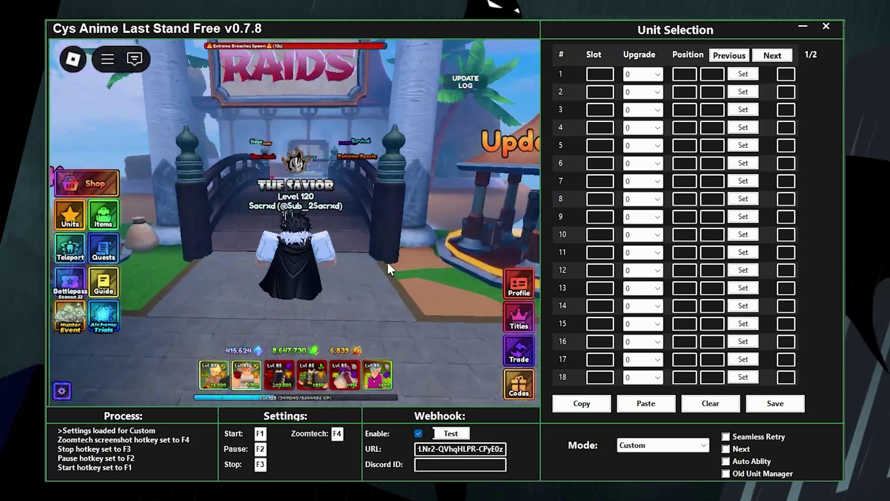
key(w)
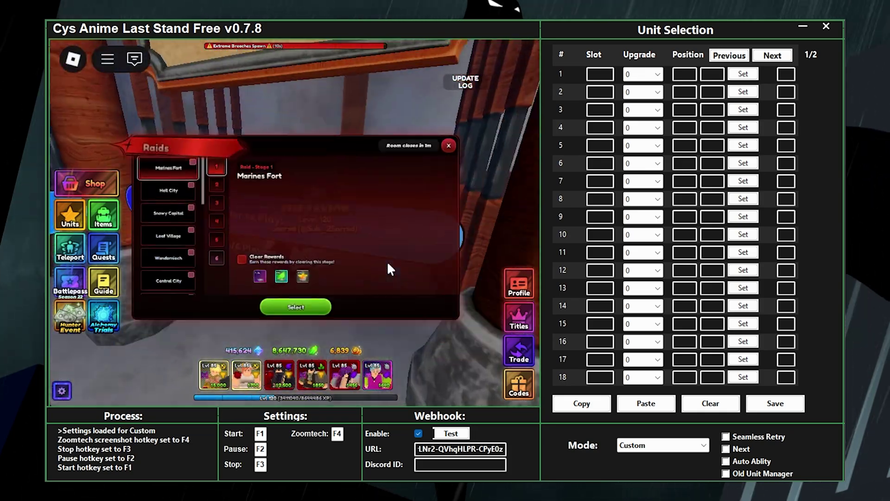
Step: Start the Central City Stage 6 raid, then briefly open and dismiss unit 1's position picker
scroll(169, 240, down, 2)
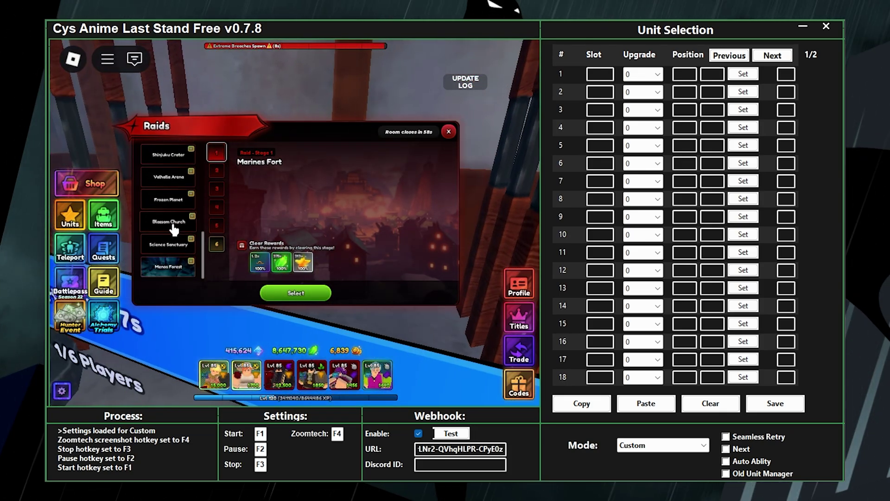
click(167, 192)
click(222, 249)
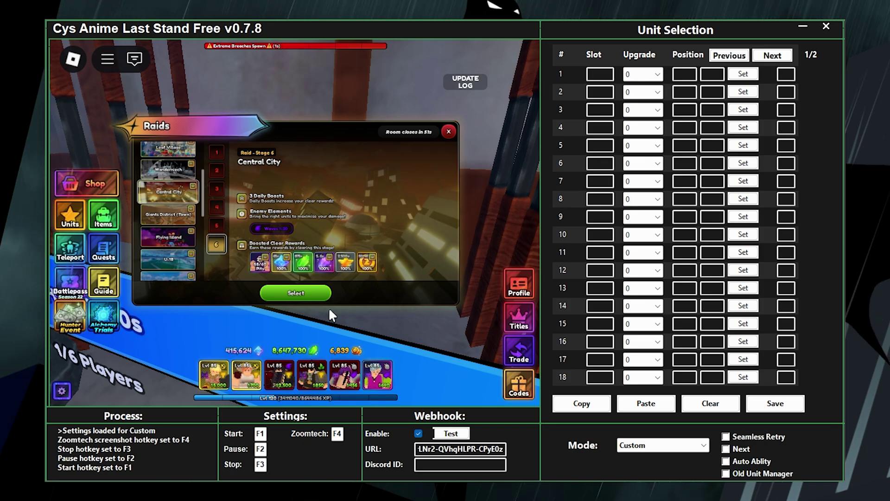
click(320, 294)
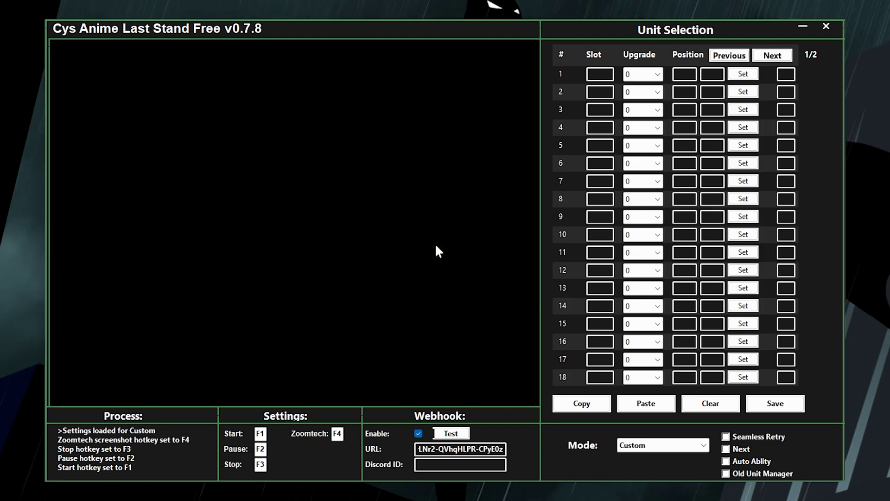
click(753, 75)
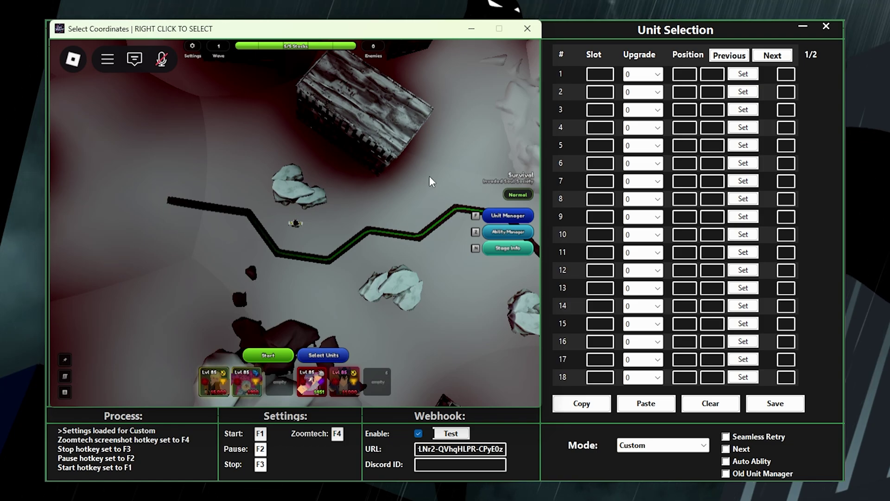
click(534, 33)
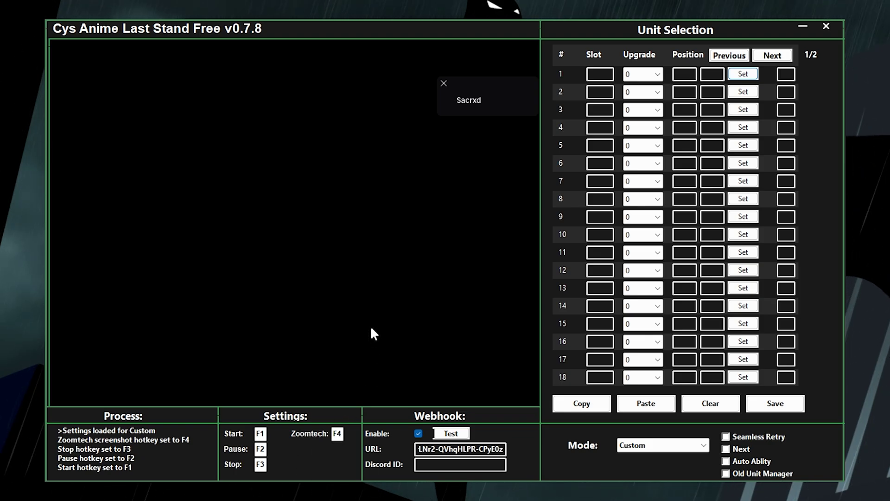
Step: Confirm the ZoomTech camera adjustment and re-enable the webhook with the pasted URL
click(374, 353)
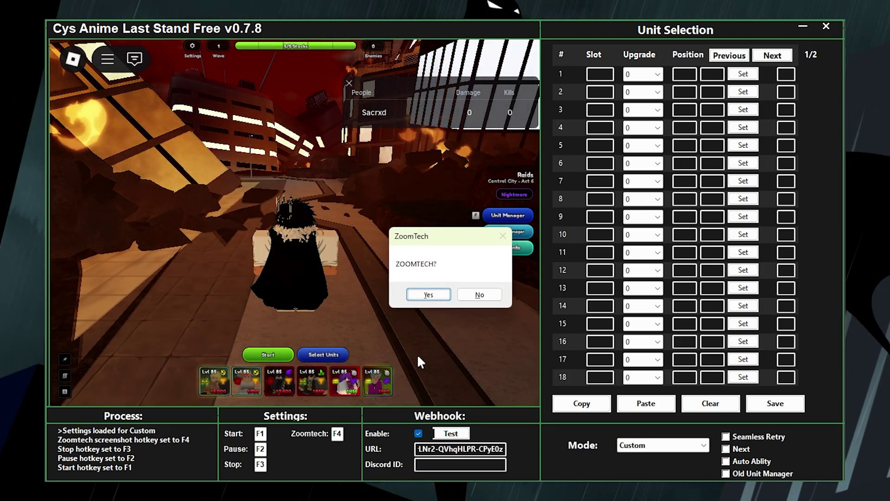
click(428, 295)
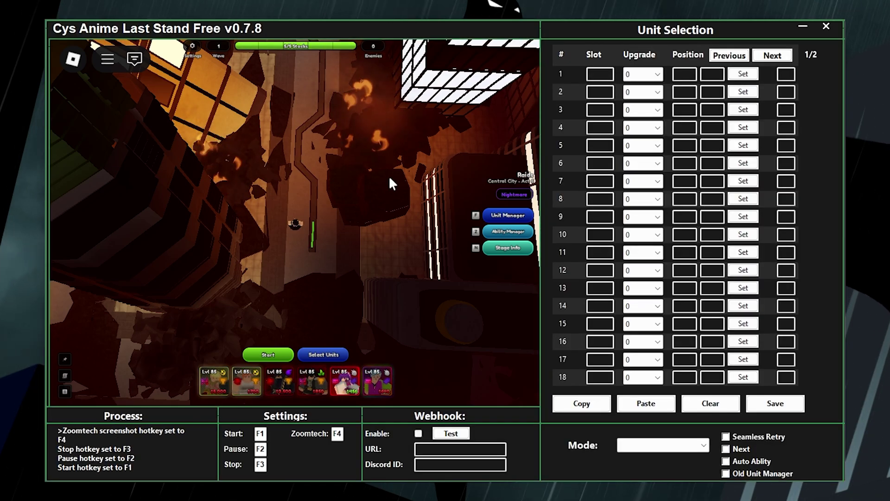
click(418, 434)
key(ctrl+v)
Step: Select Custom mode in the macro and save its settings
click(663, 445)
scroll(646, 464, up, 2)
click(636, 452)
click(775, 404)
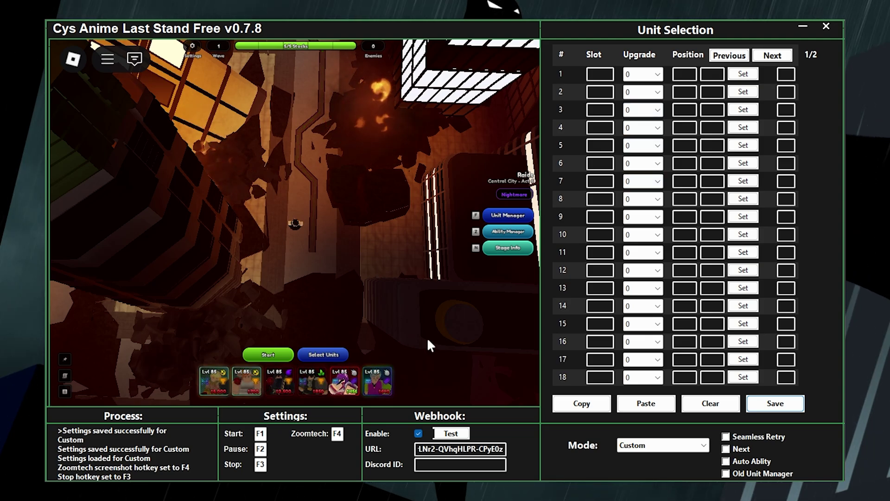
mouse_move(347, 387)
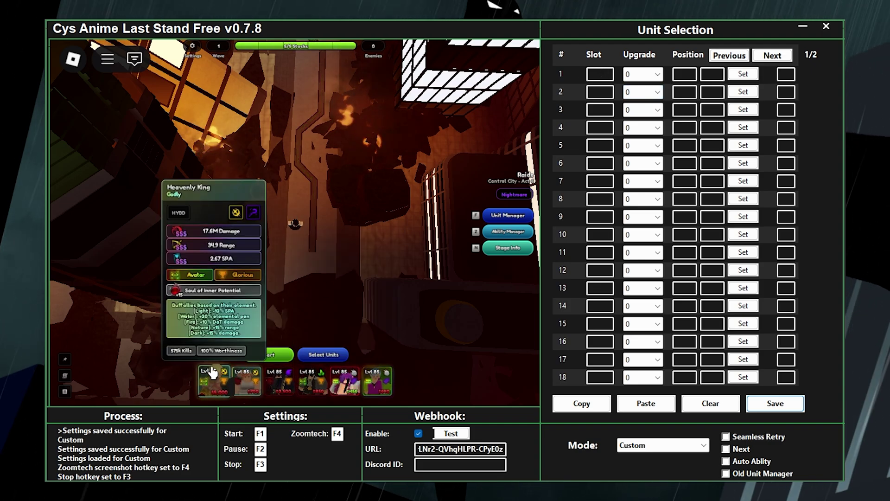
mouse_move(278, 378)
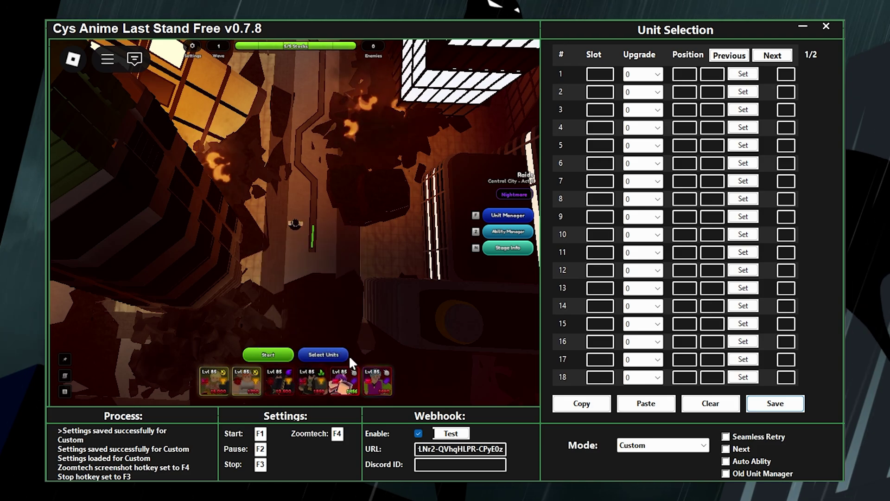
mouse_move(374, 371)
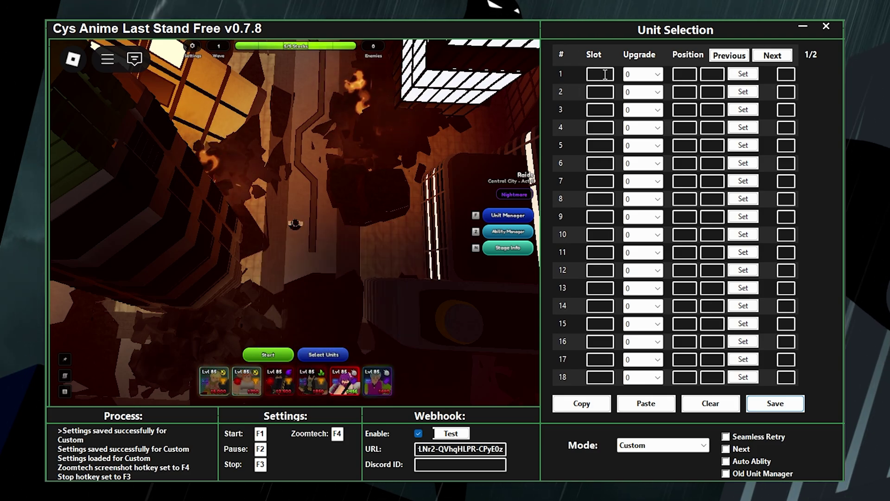
Step: Give unit 1 slot 5 and place it on the map at 407, 274
text(5)
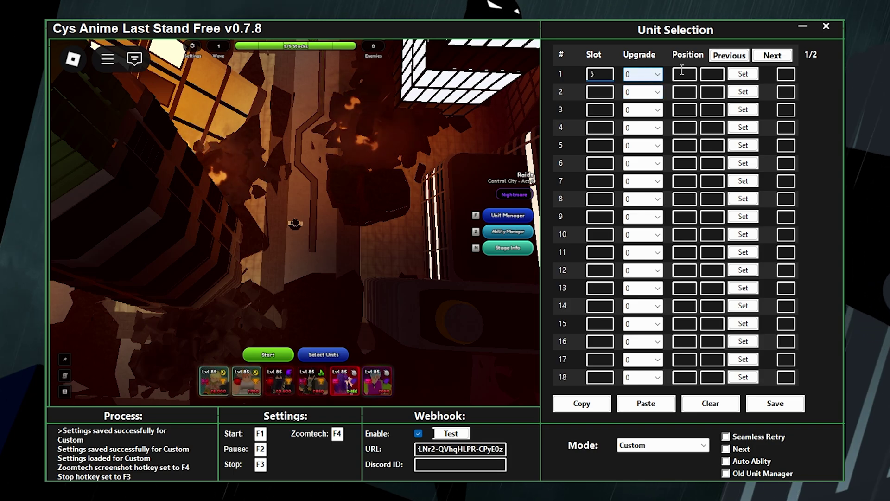
click(743, 74)
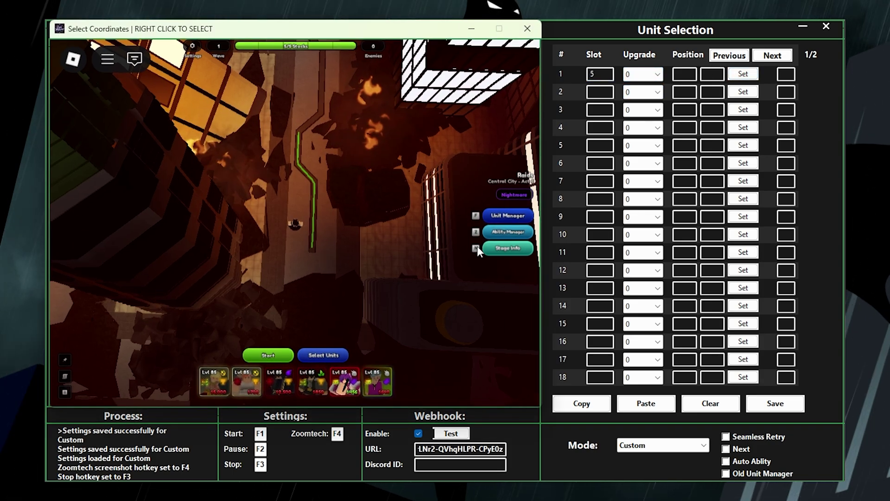
right_click(300, 207)
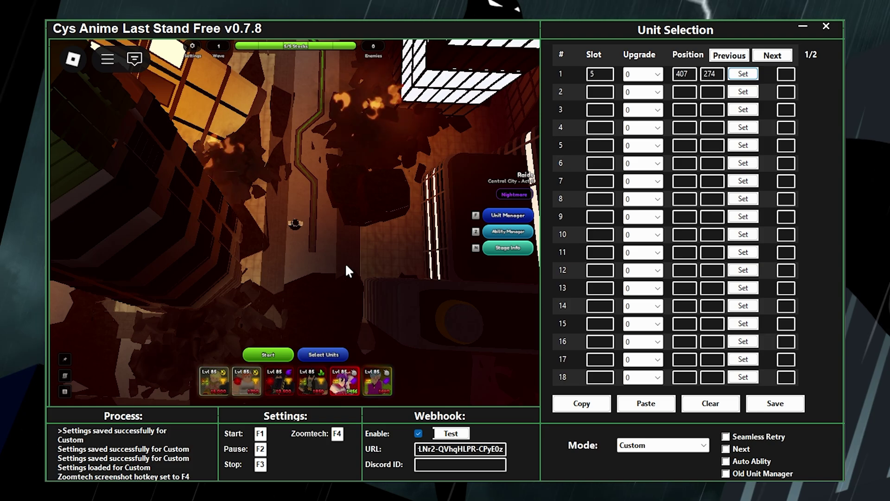
Step: Give unit 2 slot 2 and place it on the map at 419, 101
click(600, 92)
text(2)
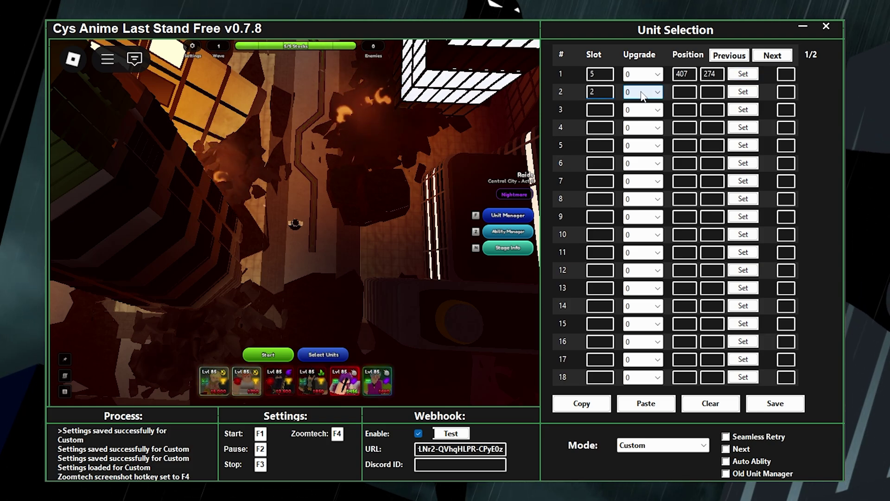
click(744, 91)
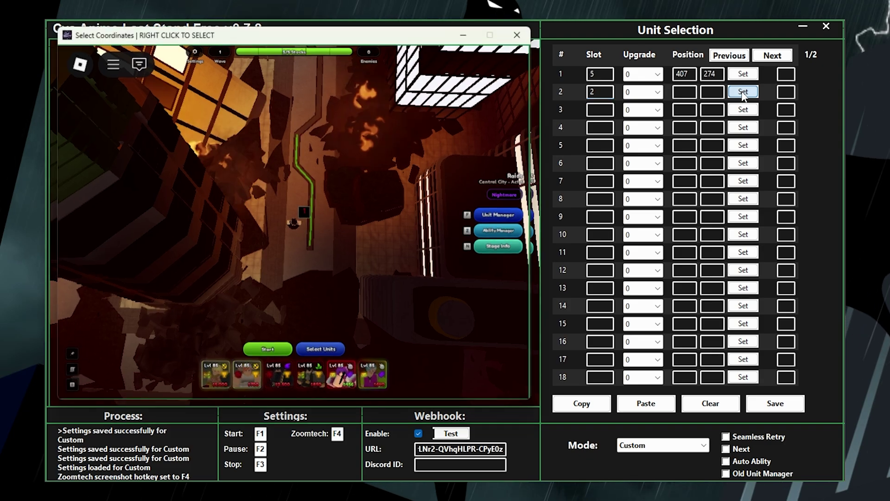
right_click(307, 103)
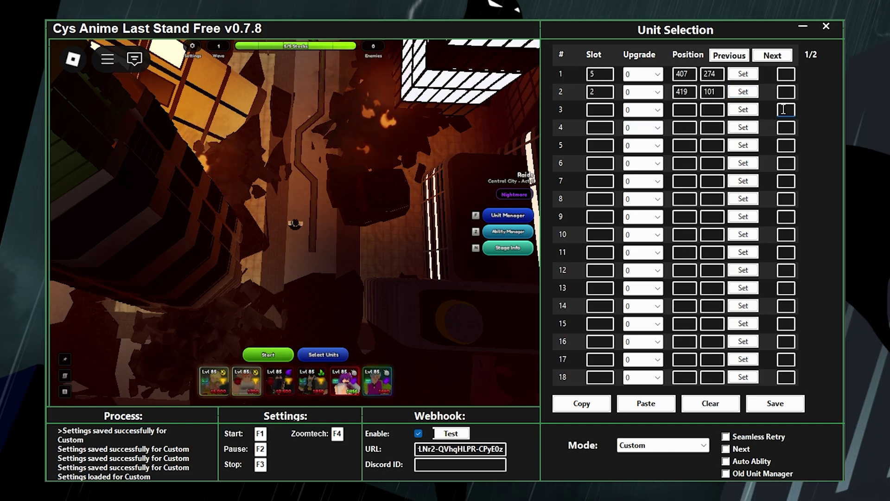
Step: Enter 1 in unit row 3 and set its upgrade level to MAX
text(1)
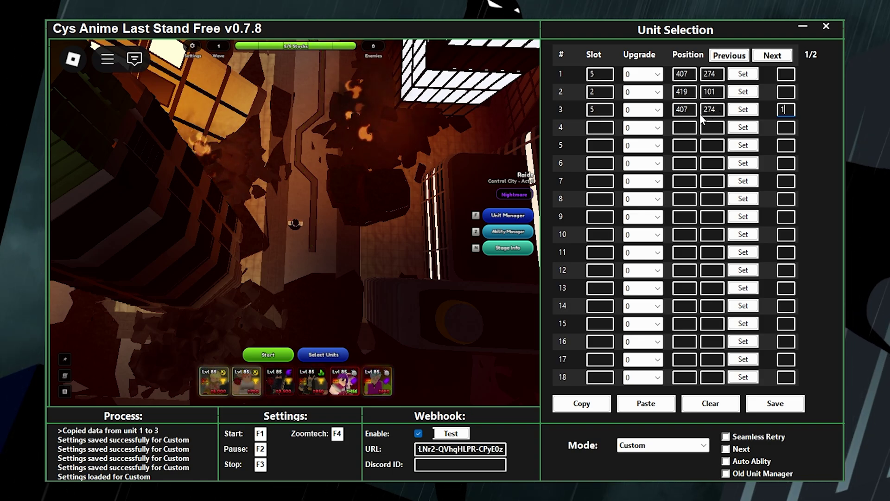
click(661, 110)
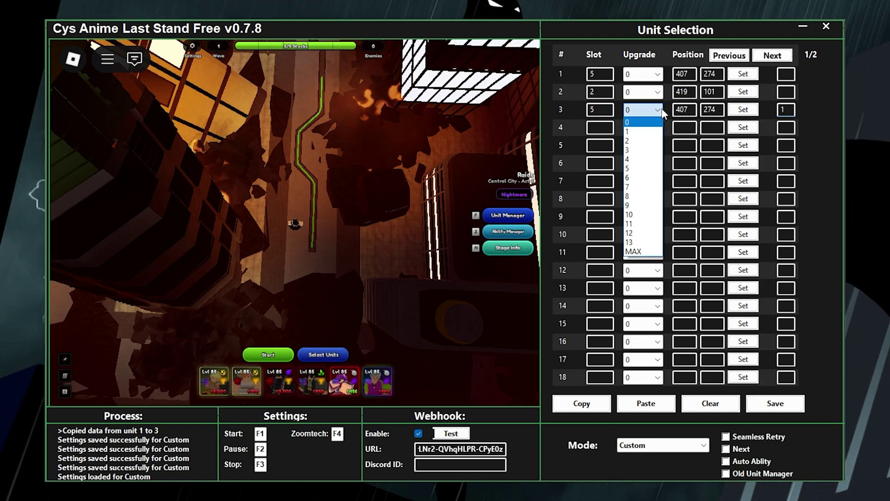
click(634, 251)
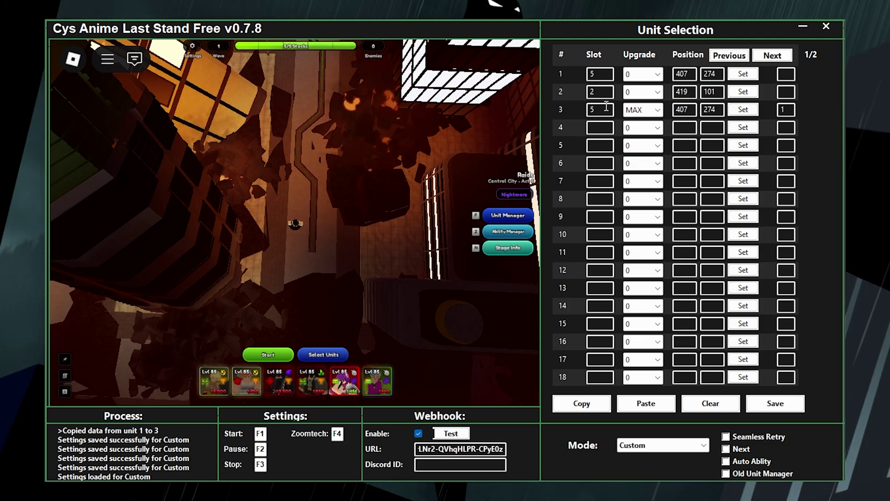
Step: Enter 4192 in row 4's X position, set its upgrade to MAX, and save
click(683, 126)
text(419)
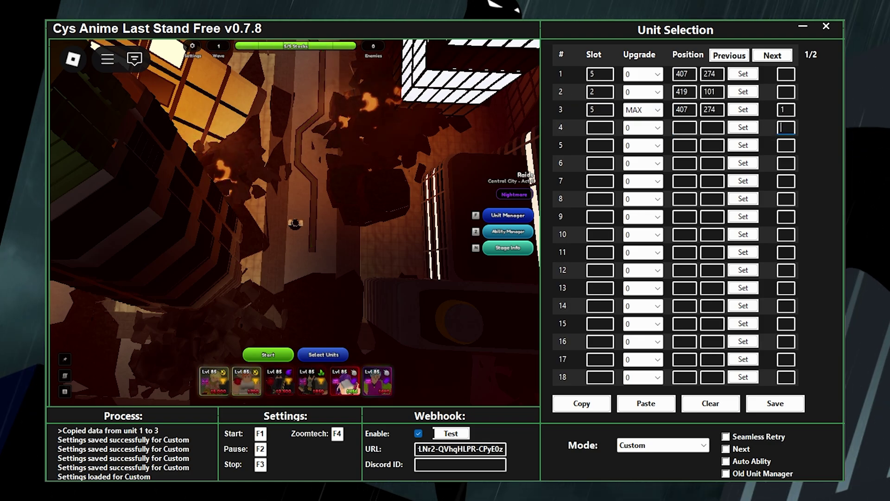
text(2)
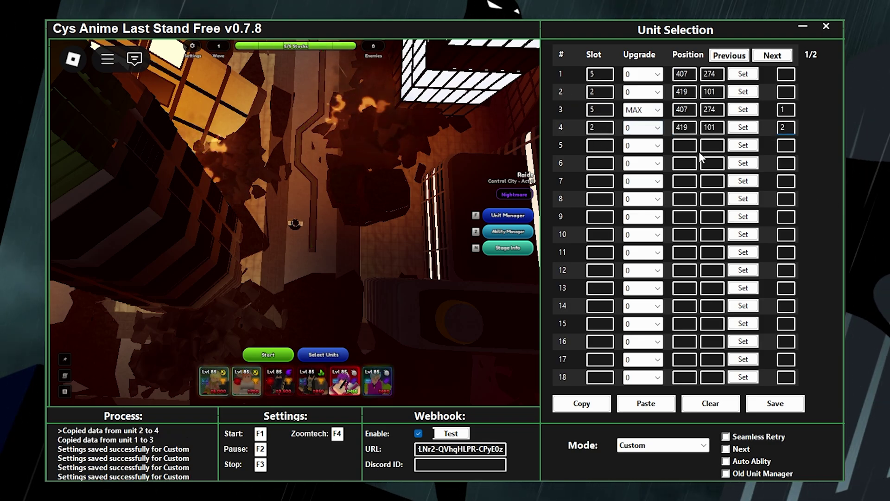
click(642, 128)
click(635, 270)
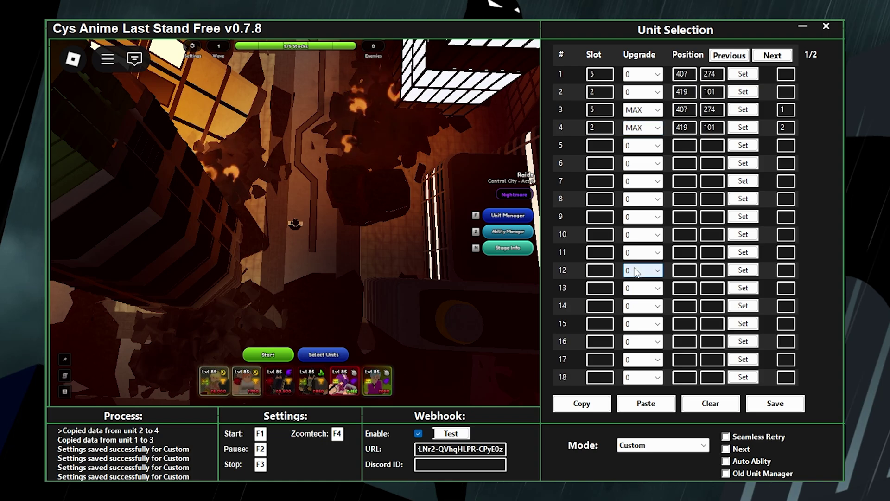
click(775, 403)
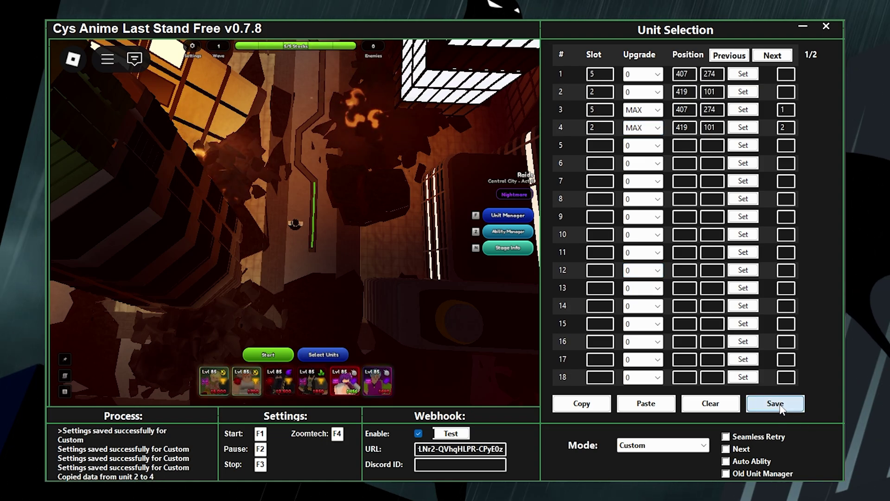
Step: Check the game settings, turn on Seamless Retry, then start the raid and the macro with F1
click(192, 46)
scroll(296, 258, down, 4)
scroll(297, 241, up, 5)
click(377, 120)
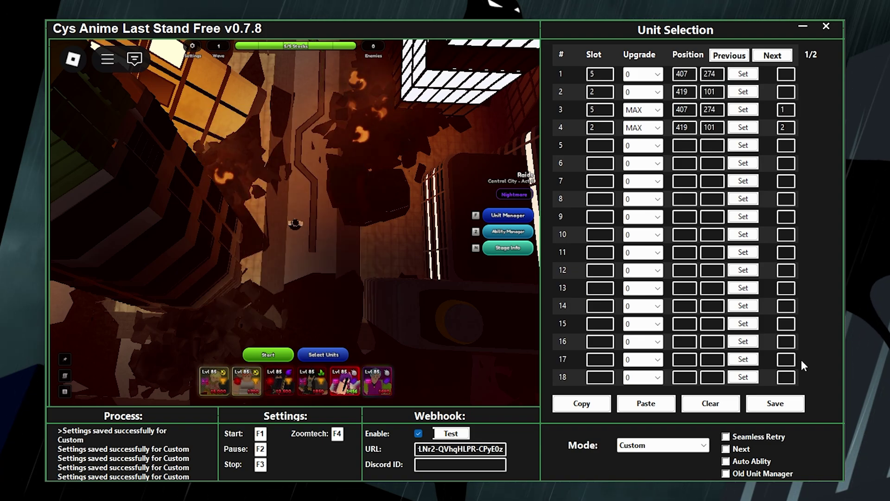
click(750, 440)
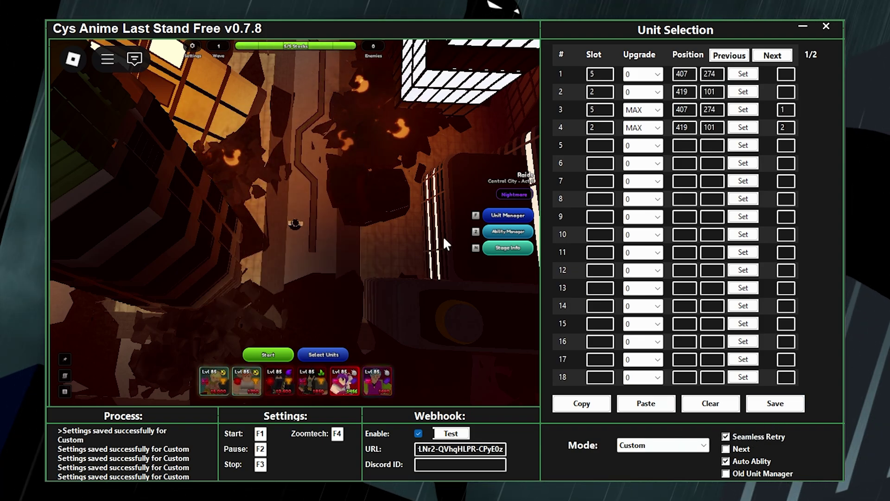
click(267, 355)
key(F1)
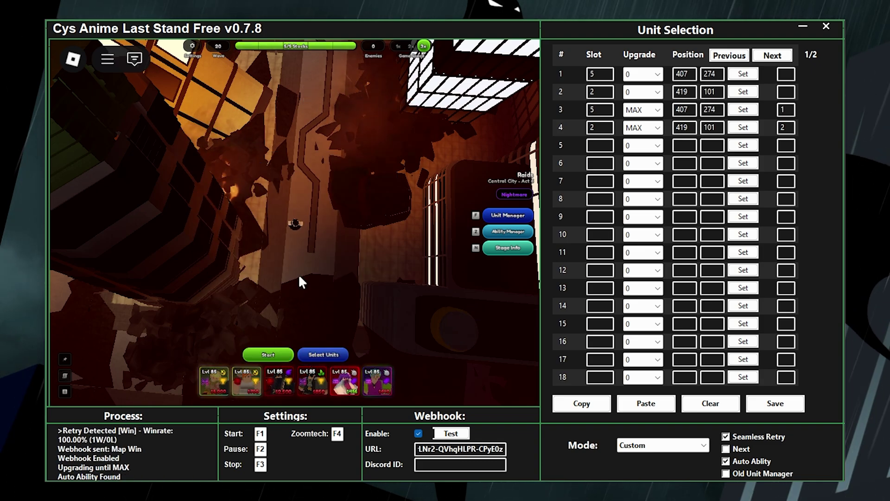
Step: Start the next raid match and briefly check the in-game unit manager
click(271, 356)
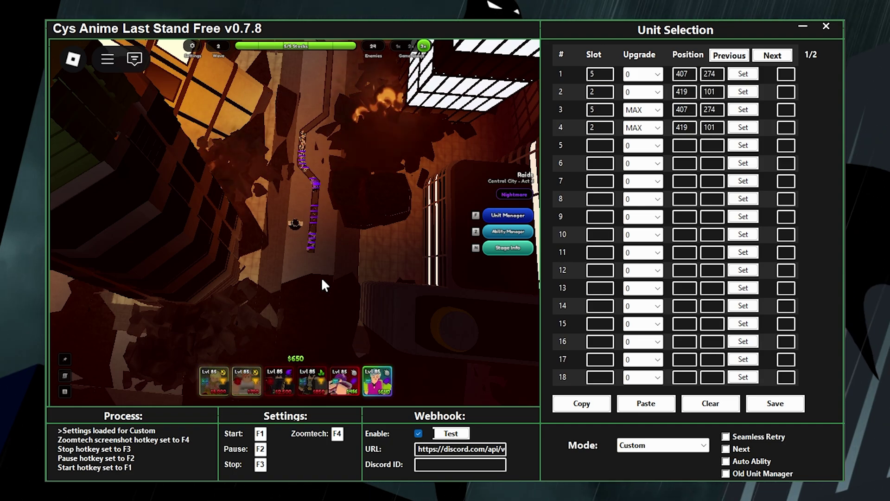
click(499, 219)
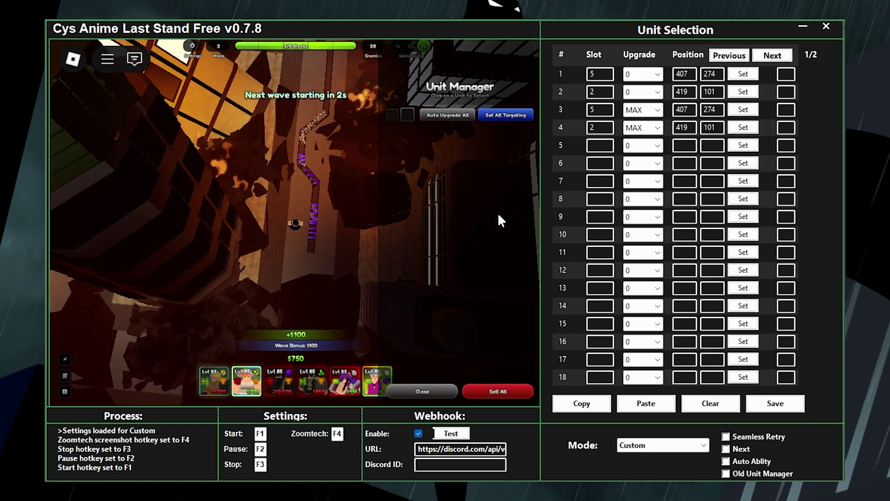
click(498, 215)
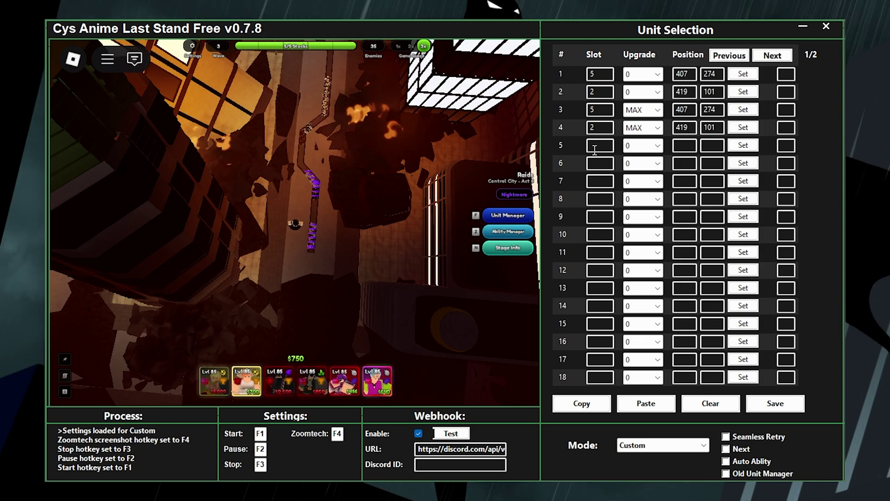
Step: Add unit row 5 at 735, 288 and row 6 (slot r) at 420, 56 from the map
click(743, 145)
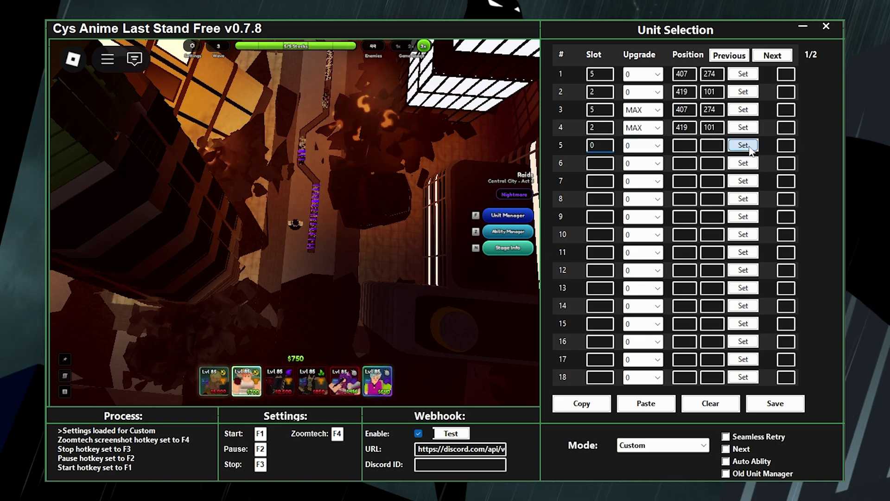
right_click(501, 215)
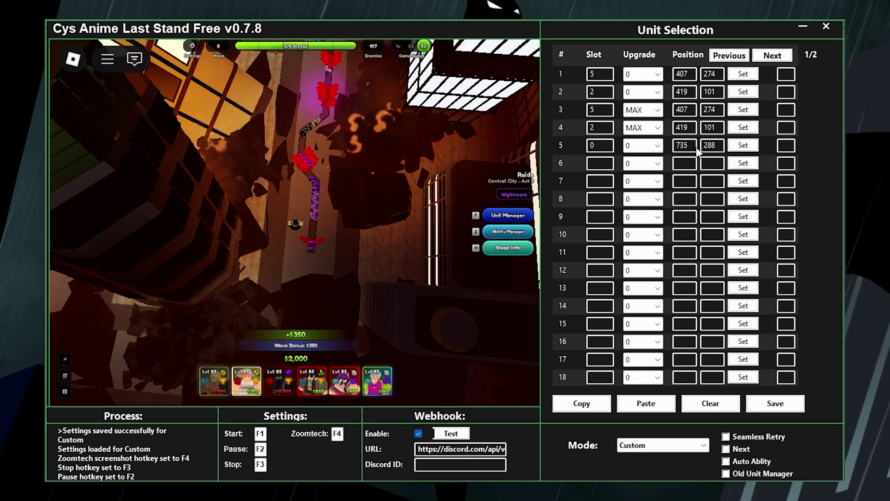
text(r)
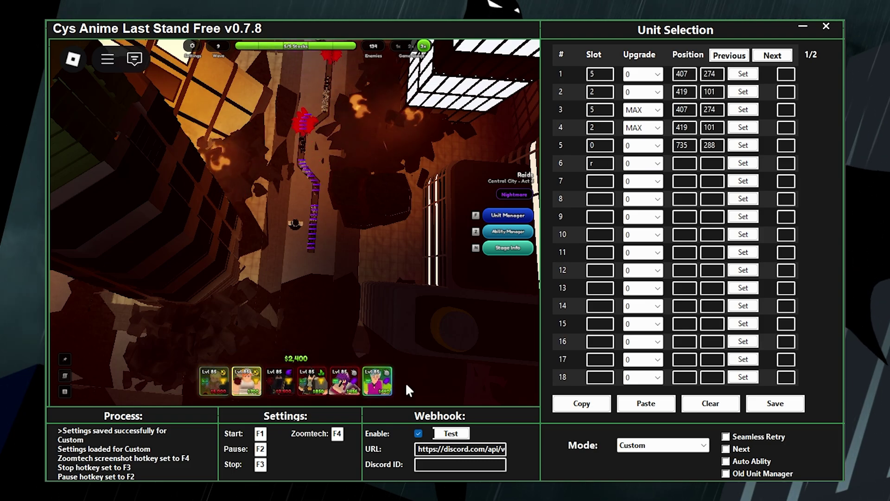
click(739, 165)
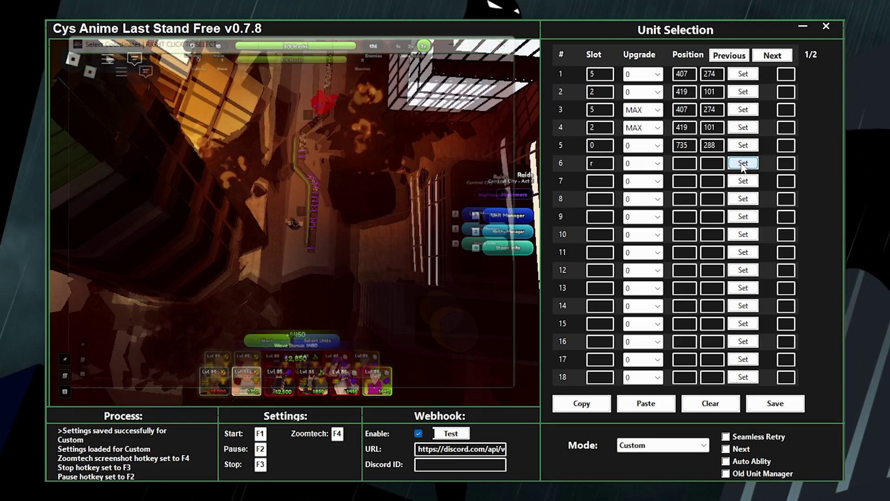
right_click(352, 211)
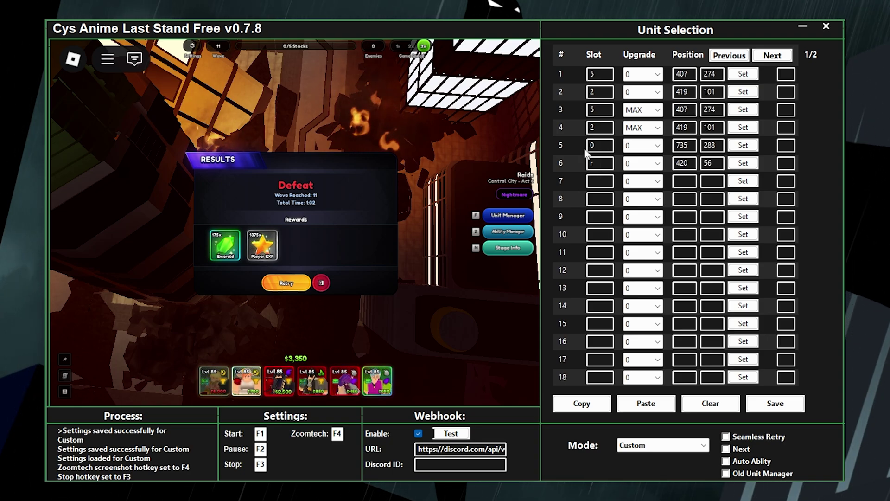
Step: Switch Roblox Movement Mode to Click to Move in the game settings and resume
click(506, 214)
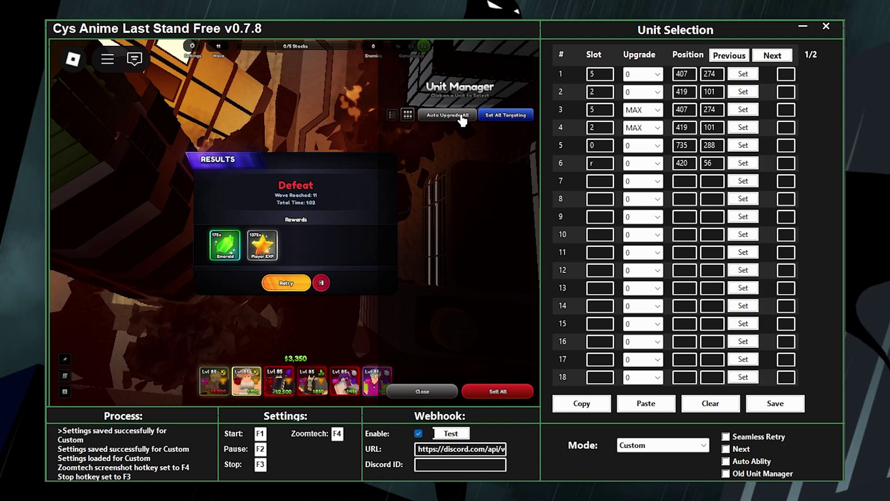
click(434, 389)
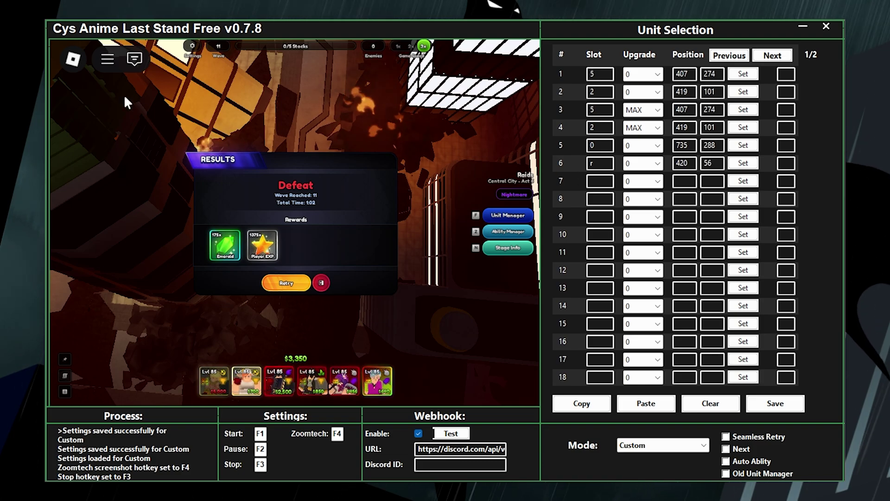
click(108, 58)
click(204, 94)
scroll(297, 213, down, 3)
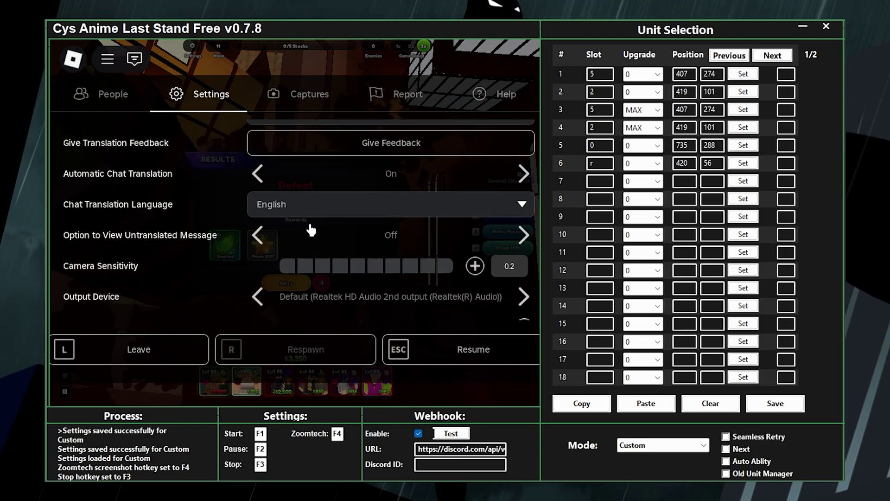
scroll(311, 230, up, 3)
click(265, 200)
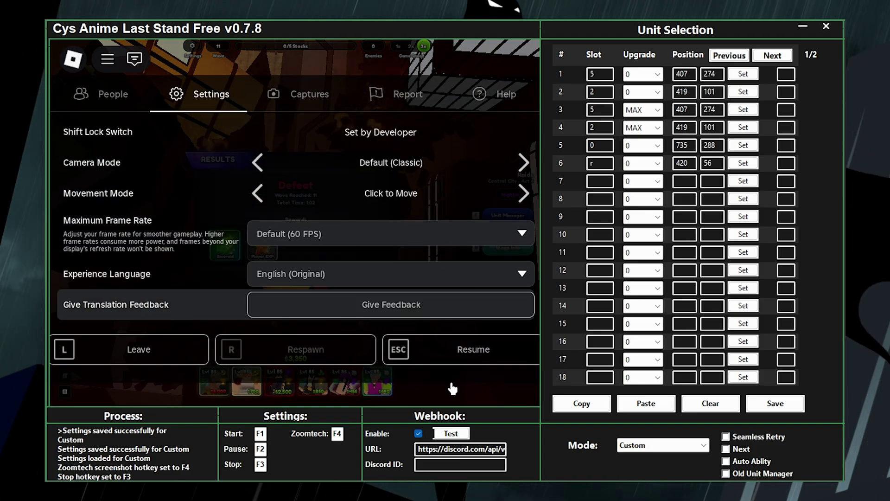
click(459, 350)
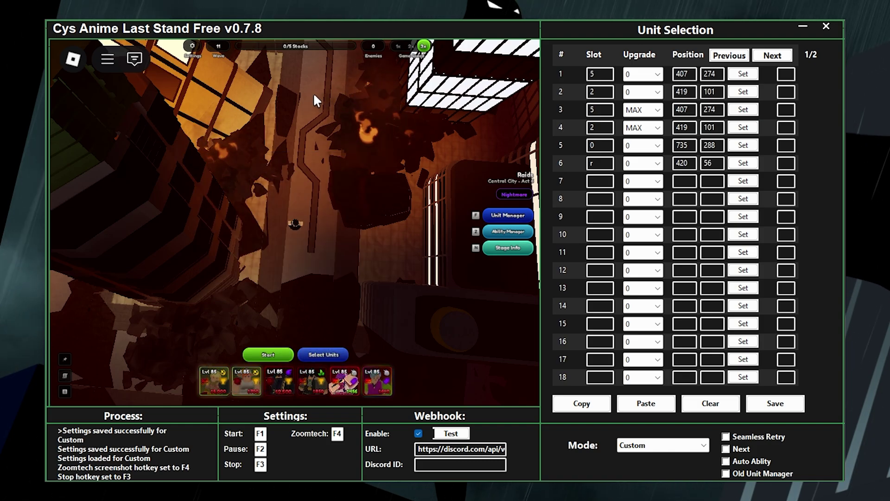
Step: Walk the character across the raid map toward the dark circular pool, then check the game menu
click(313, 93)
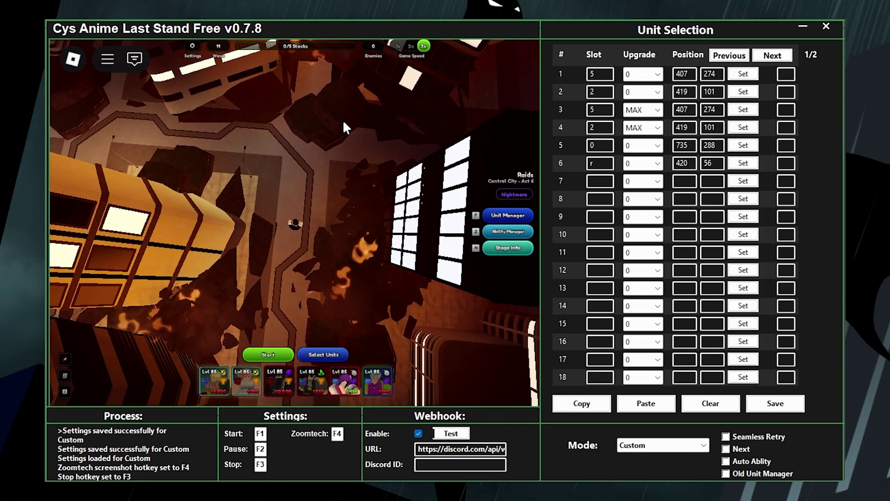
click(186, 133)
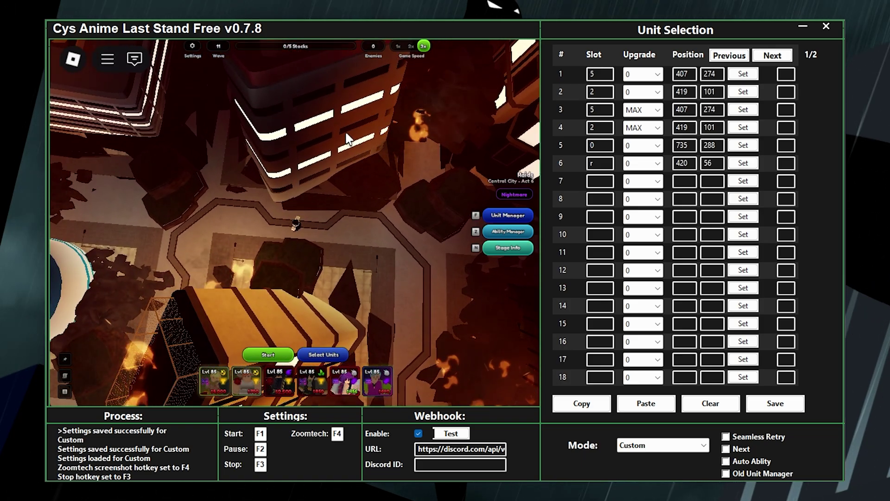
click(172, 247)
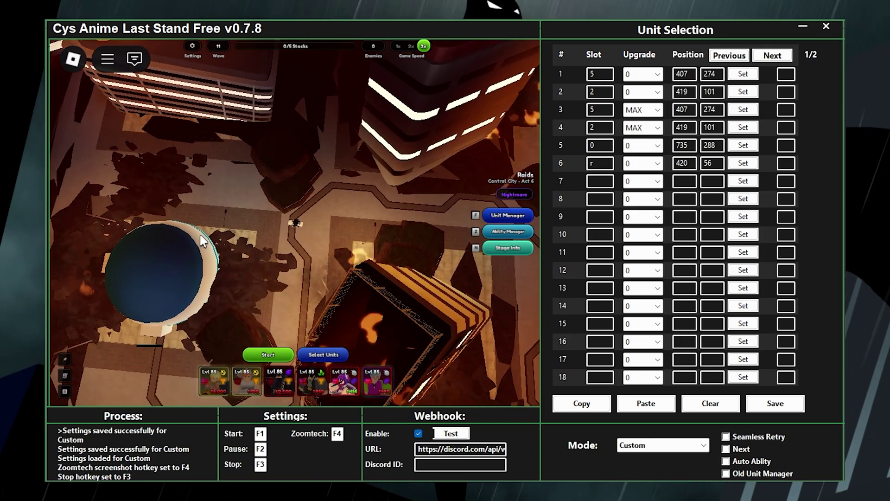
click(189, 185)
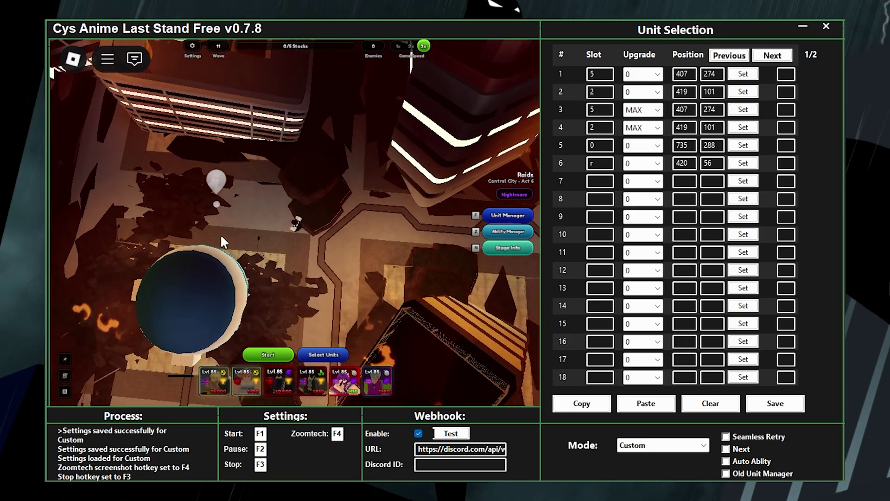
key(Escape)
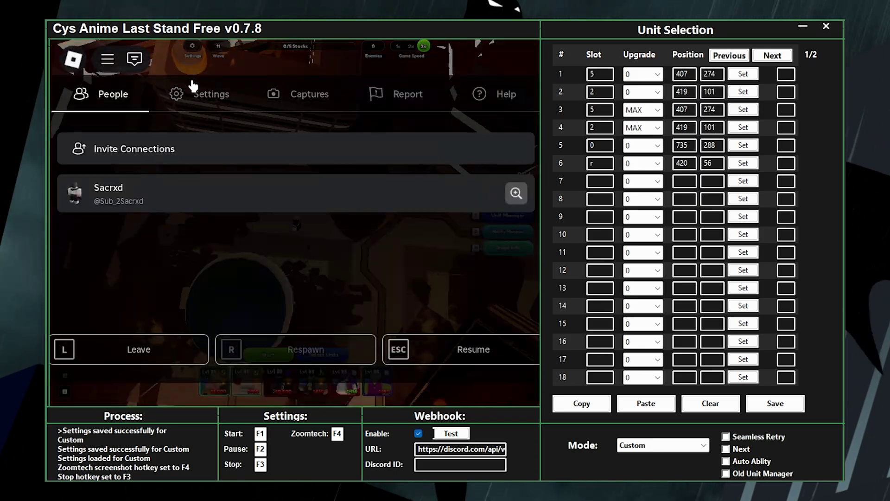
click(224, 93)
key(Escape)
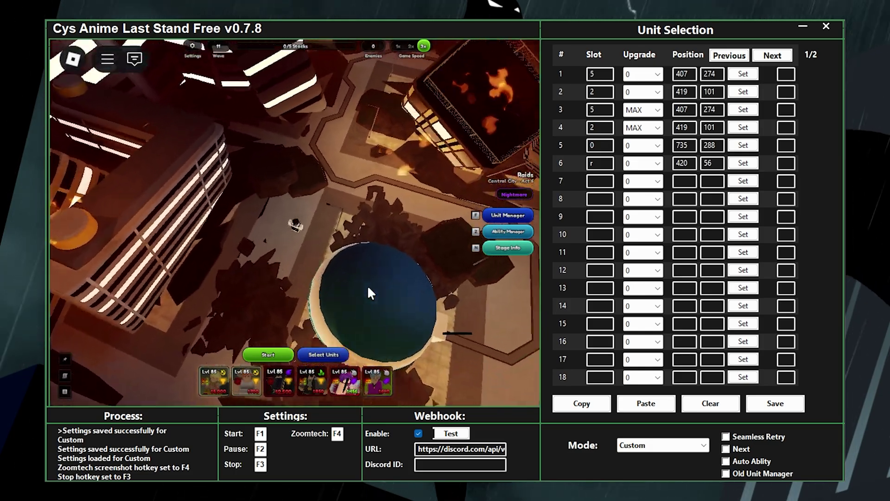